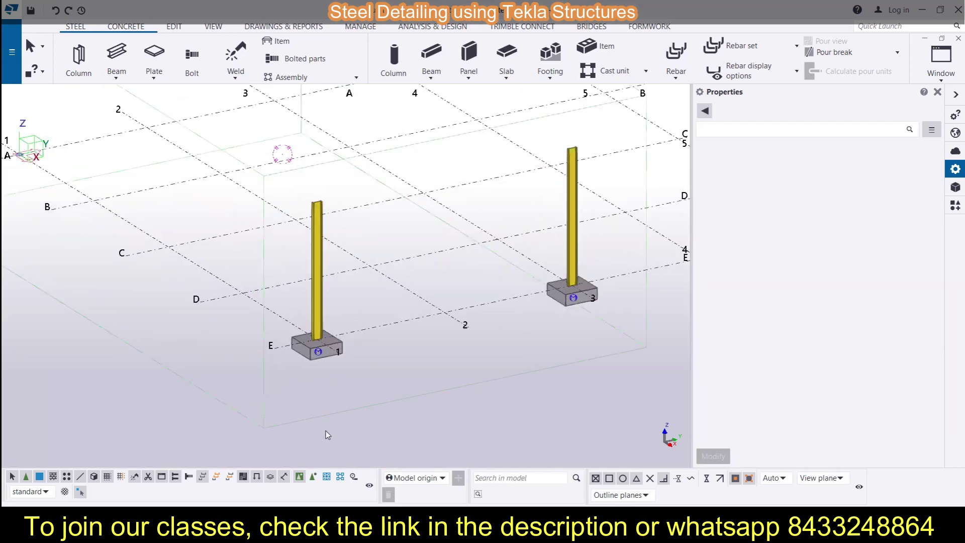
Step: Switch the 3D view to wireframe and back to solid, then zoom out to the whole gridded model
click(327, 436)
key(ctrl+1)
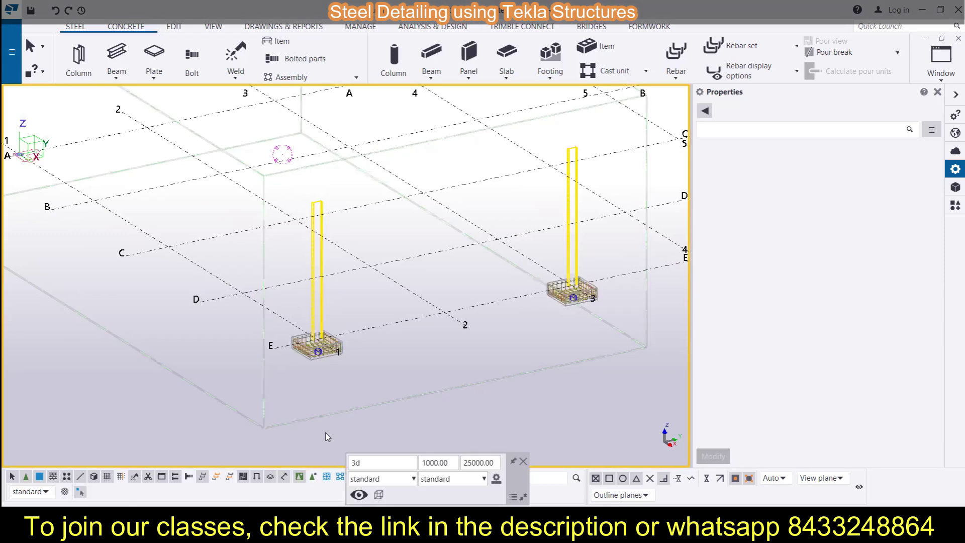
key(ctrl+4)
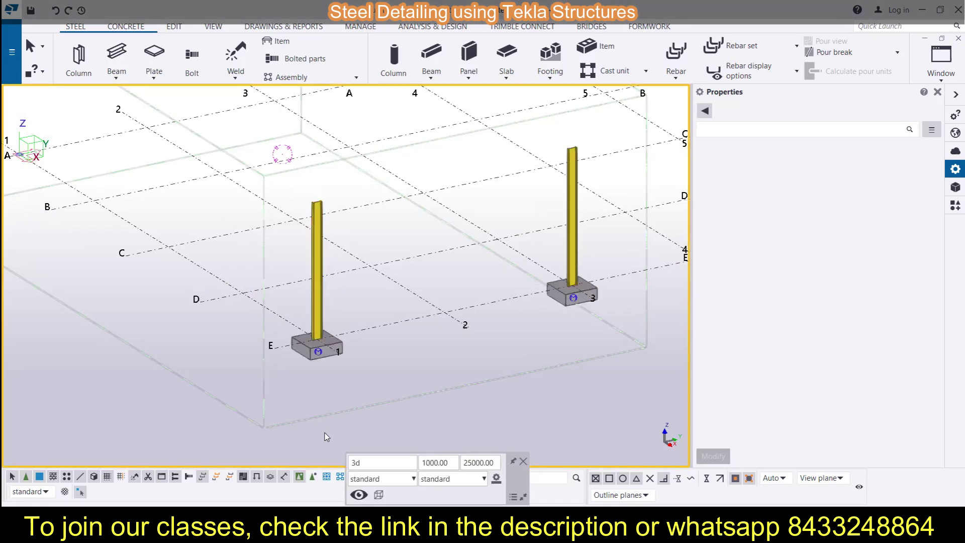
scroll(311, 388, down, 4)
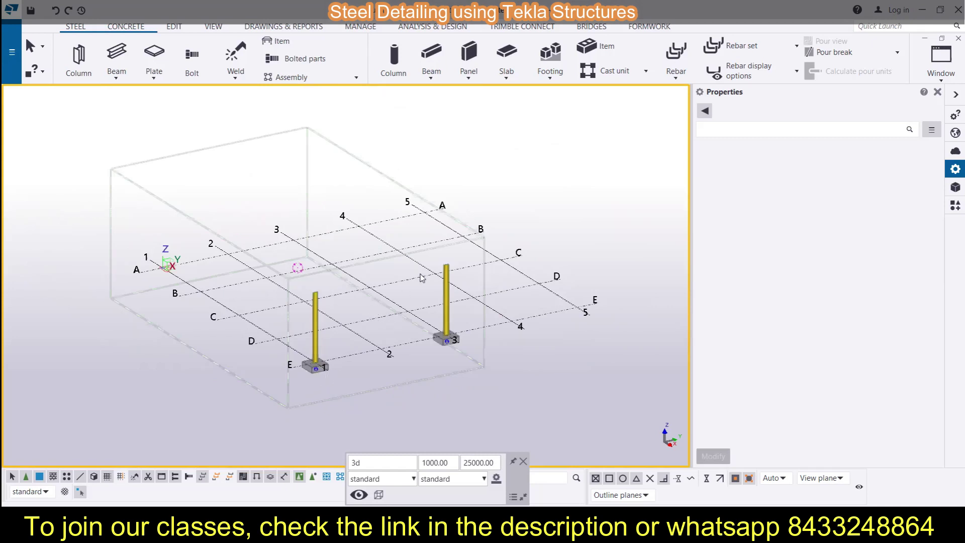
Step: Open and close the named views list, then inspect the rectangular grid's context actions
click(940, 58)
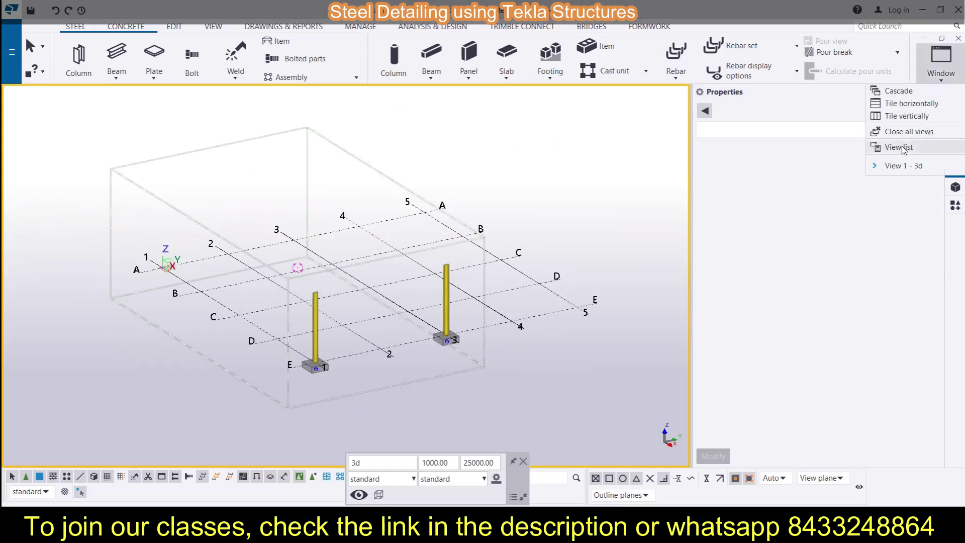
click(895, 147)
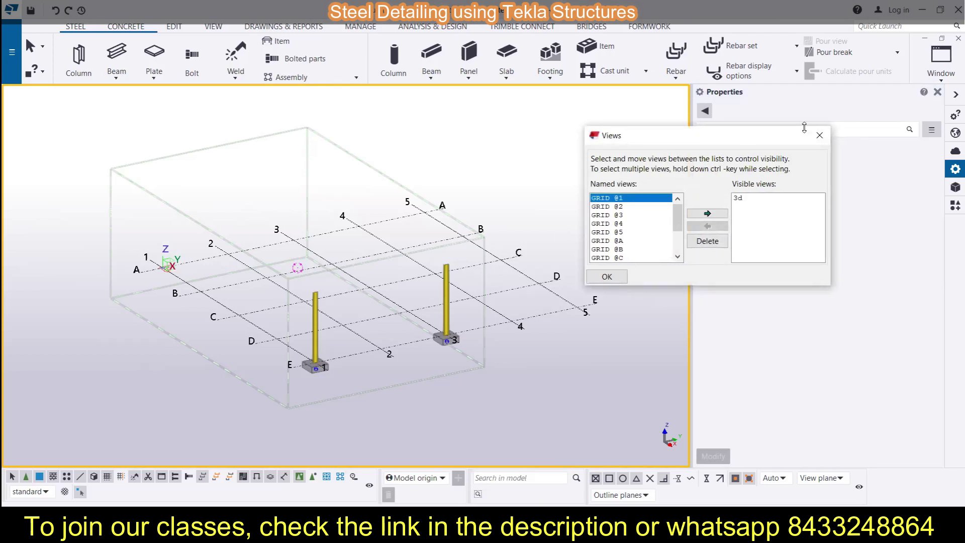
click(819, 136)
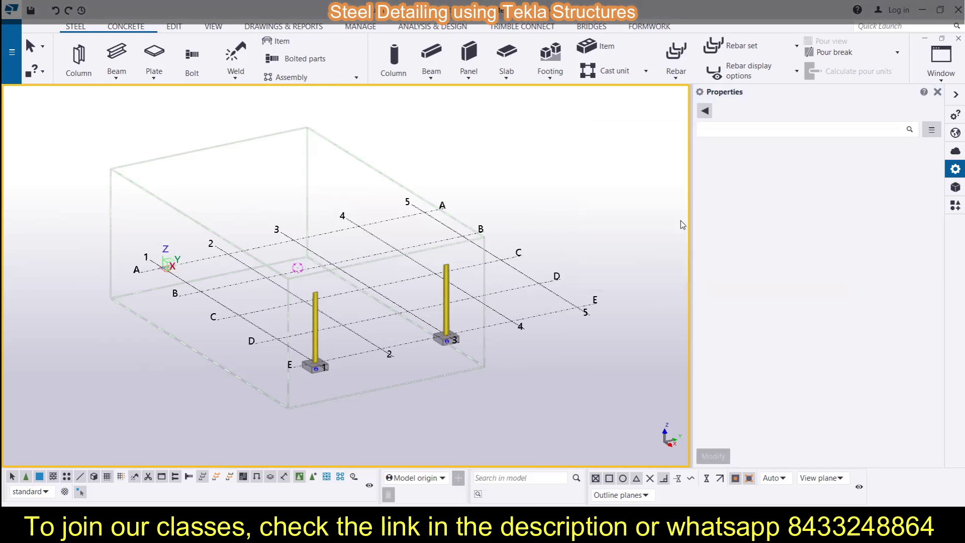
click(539, 321)
right_click(538, 316)
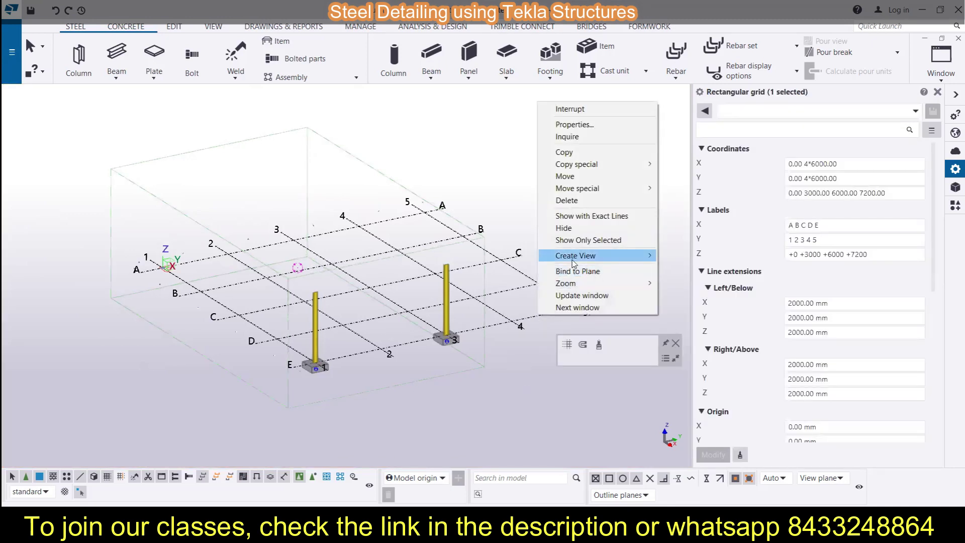
click(507, 392)
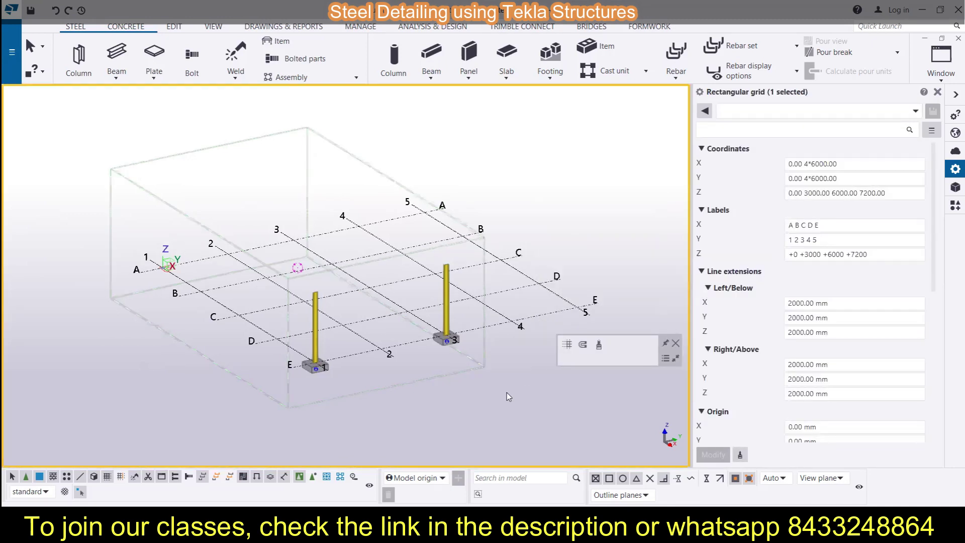
Step: Move GRID @E from Named views to Visible views
click(949, 79)
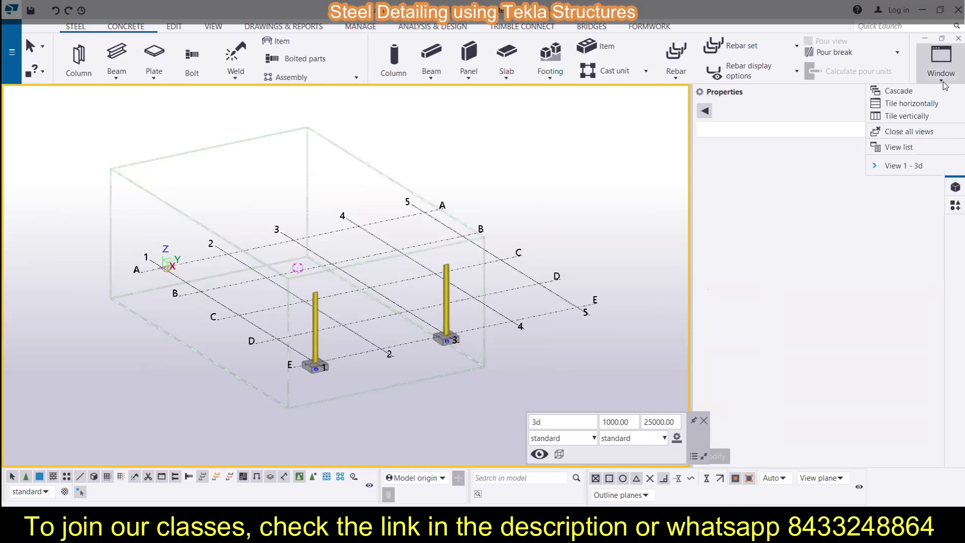
click(881, 147)
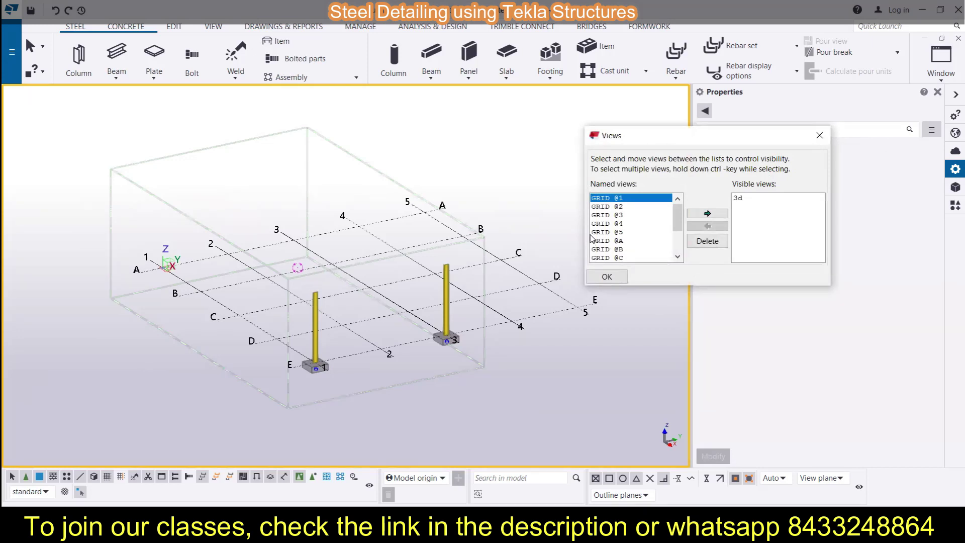
scroll(626, 235, down, 2)
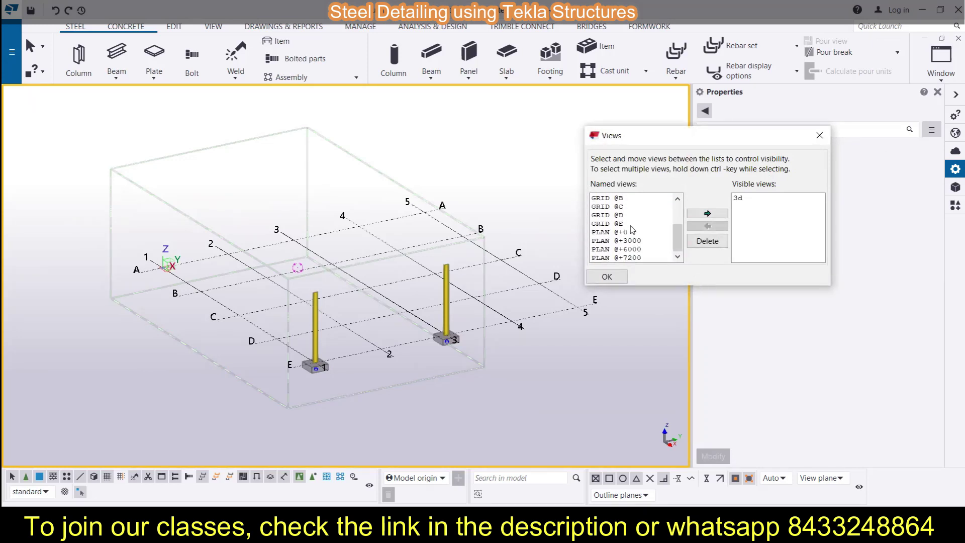
click(623, 224)
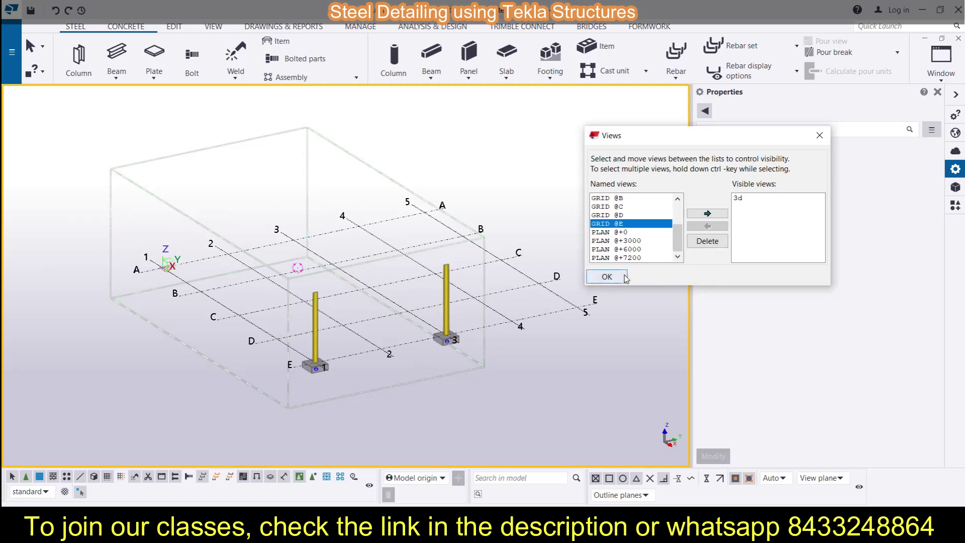
click(706, 215)
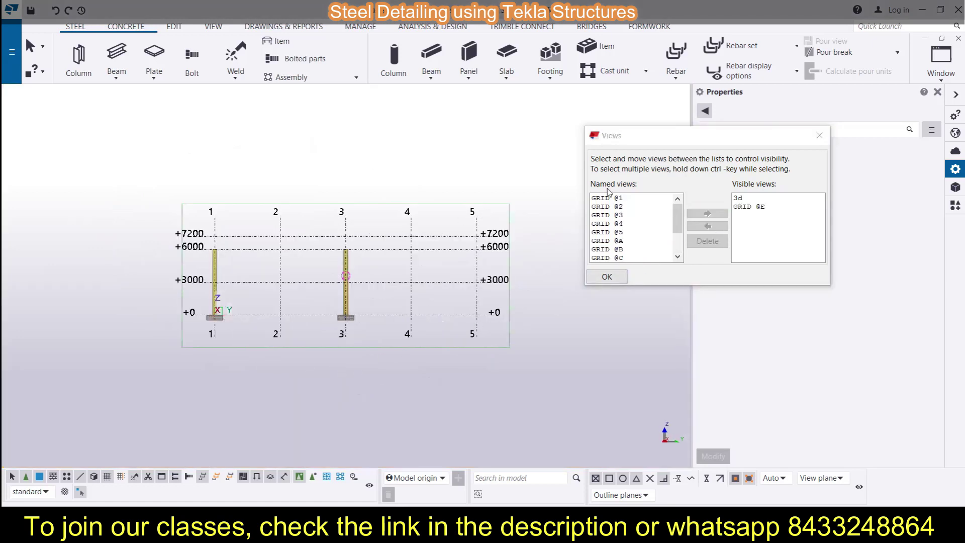
Step: Close the Views dialog and zoom in on the frame
click(816, 139)
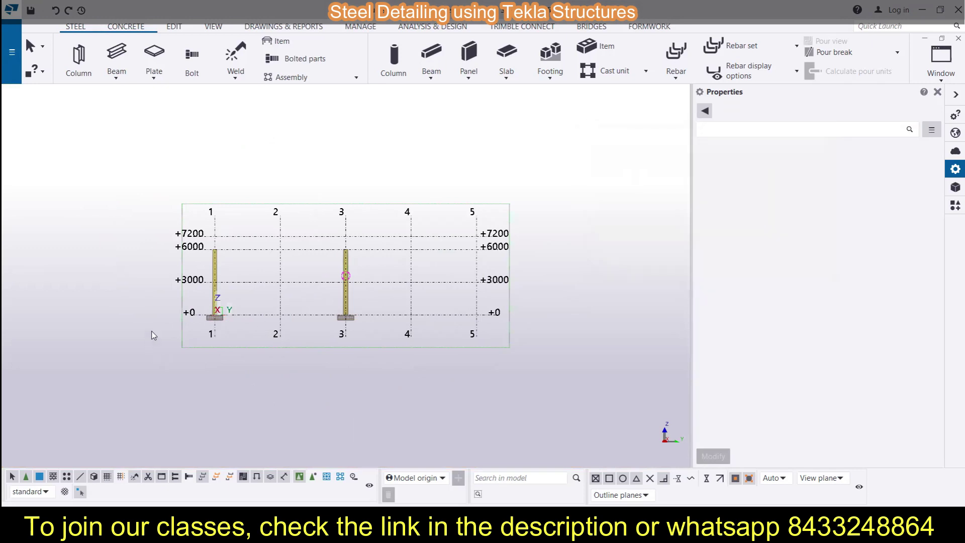
scroll(281, 296, up, 3)
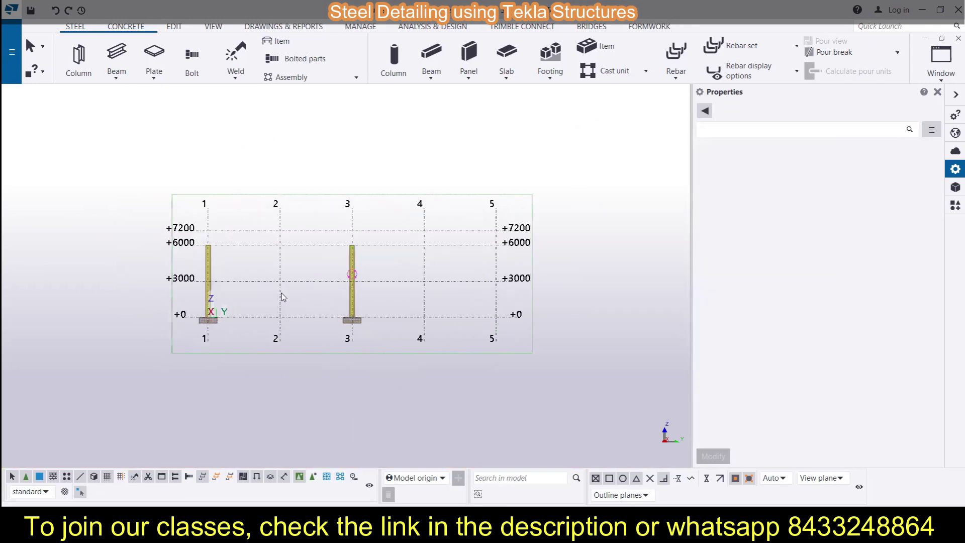
scroll(117, 291, up, 3)
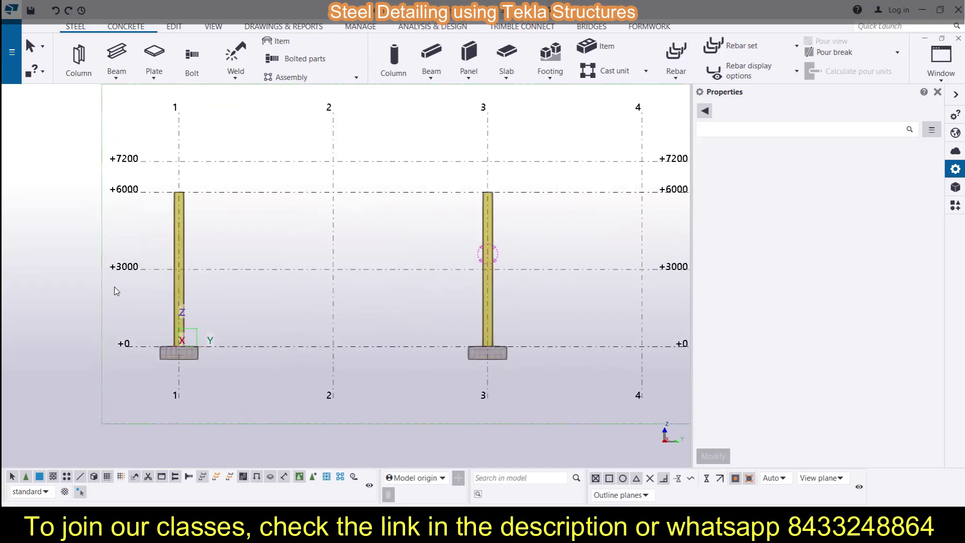
scroll(117, 291, down, 2)
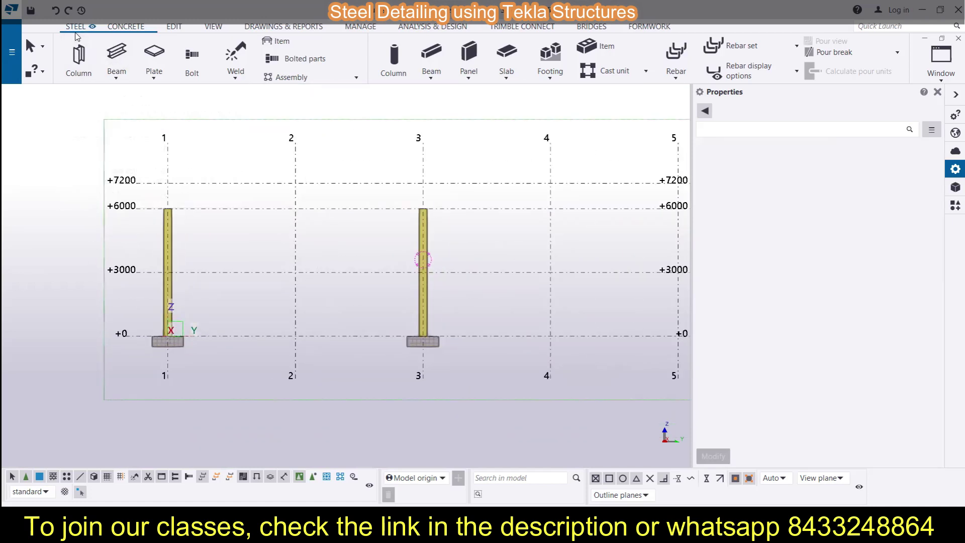
Step: Draw steel beams from the grid 1 column top to grid 2 at +7200, then to the grid 3 column top
click(116, 75)
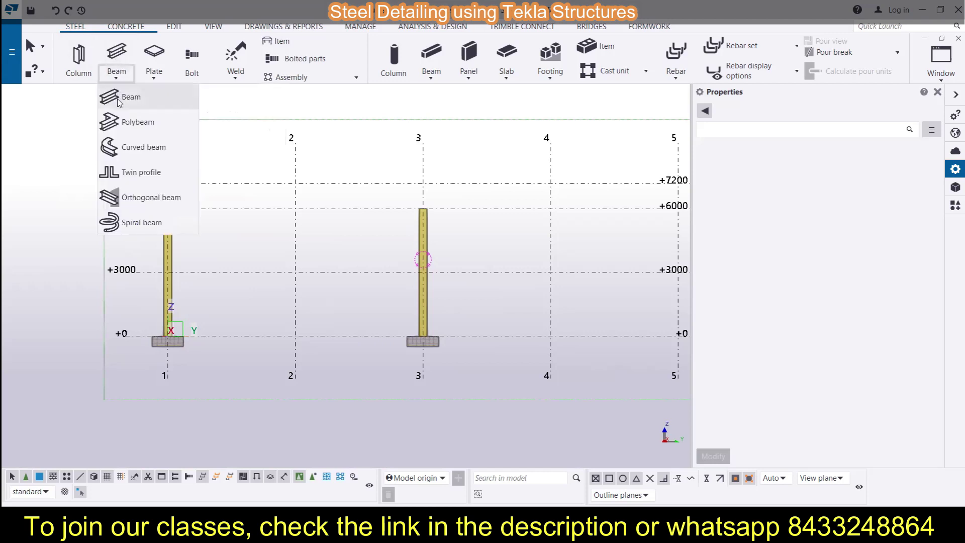
click(125, 92)
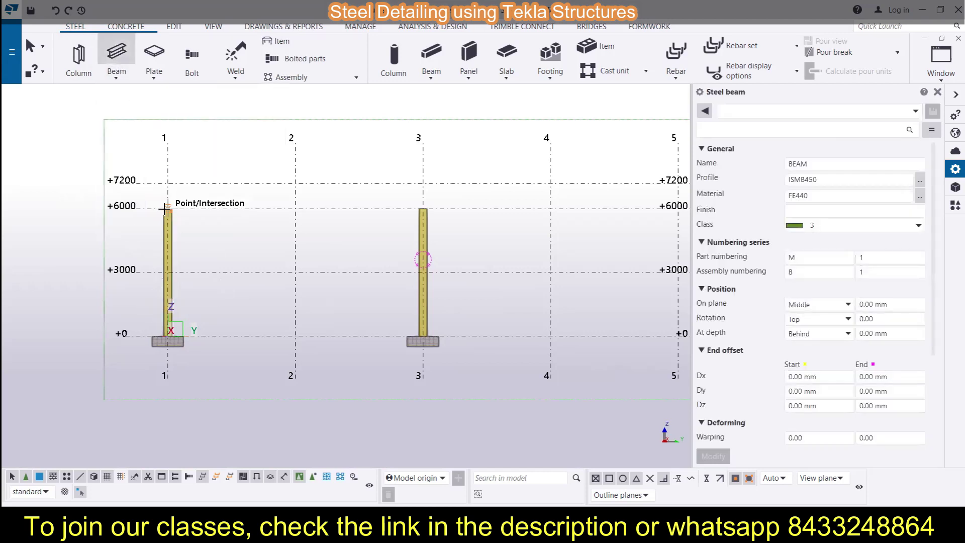
click(192, 199)
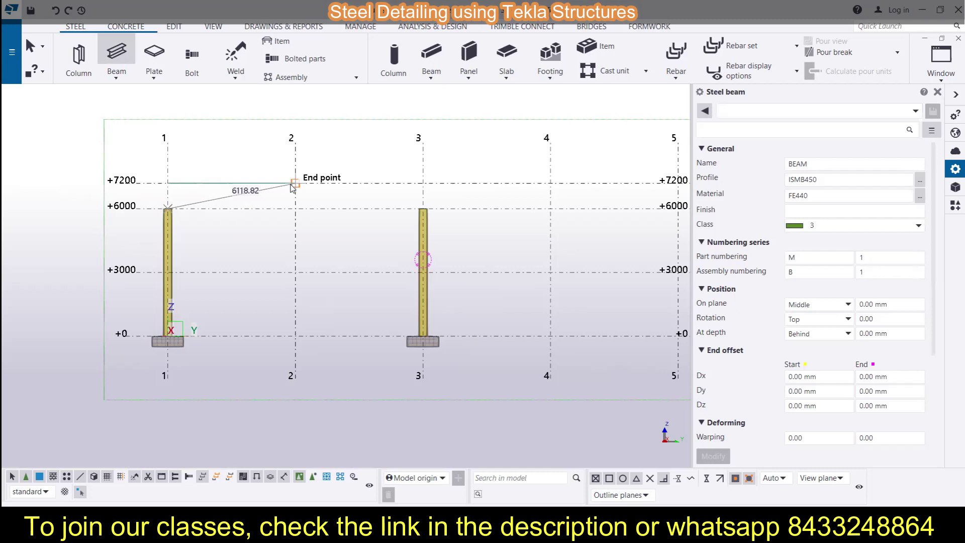
click(291, 185)
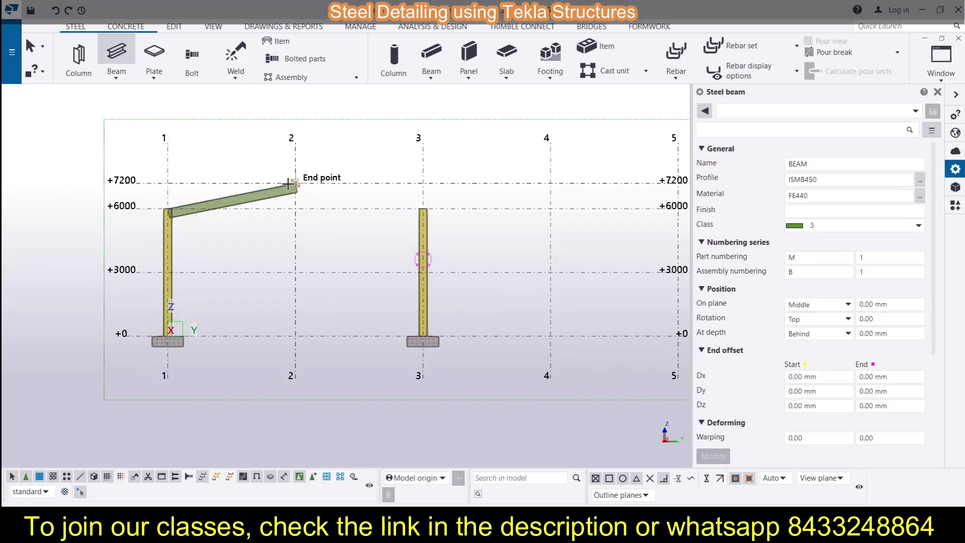
click(294, 184)
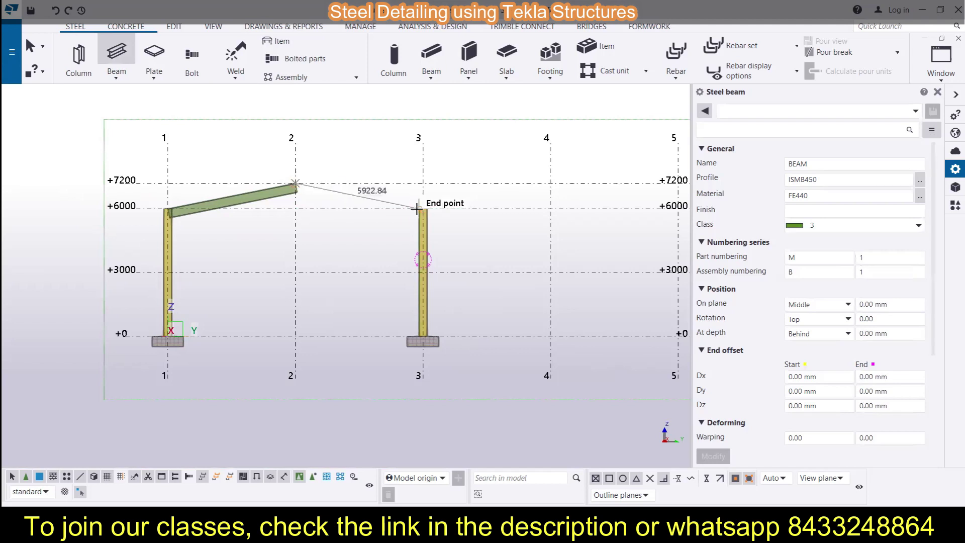
click(423, 210)
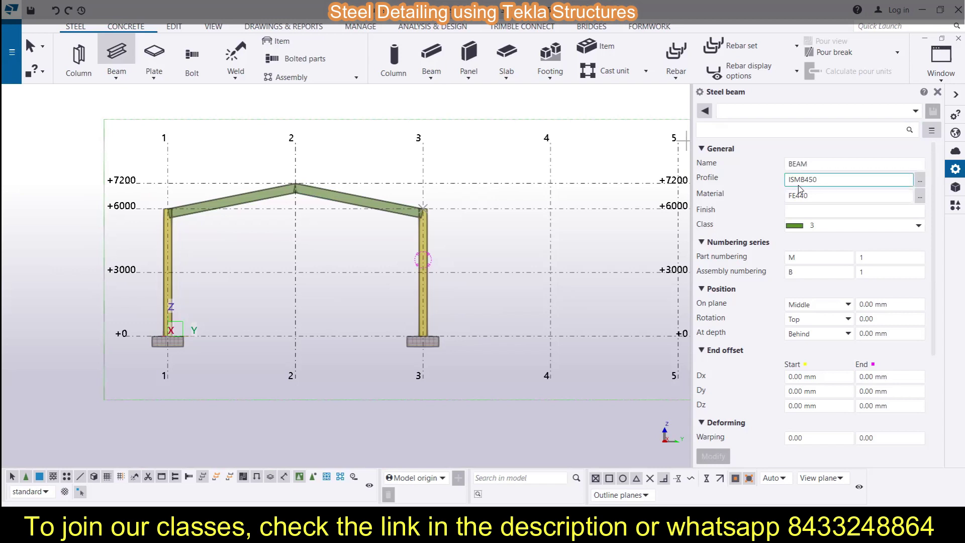
Step: Apply the ISMB225 profile from the profile catalogue to the beam settings
click(918, 185)
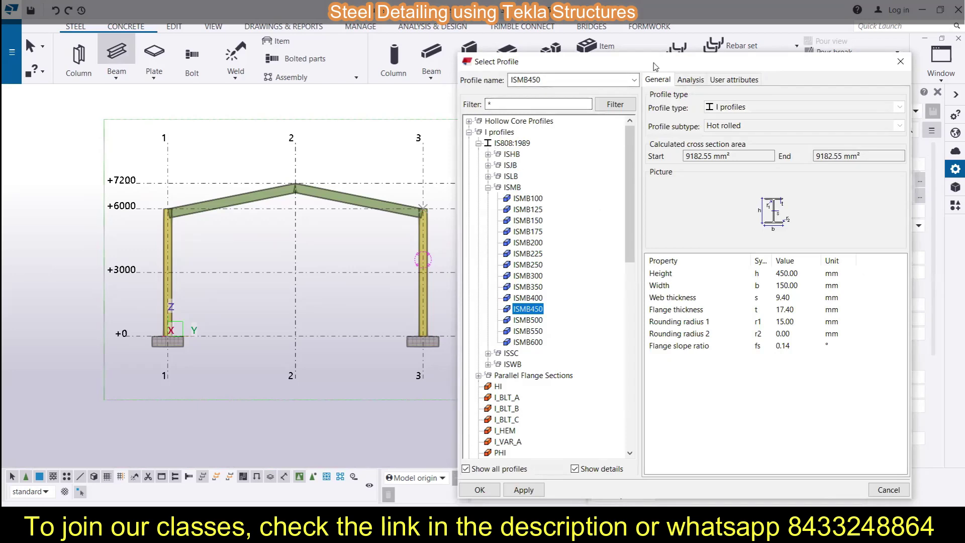
drag(654, 67, 479, 61)
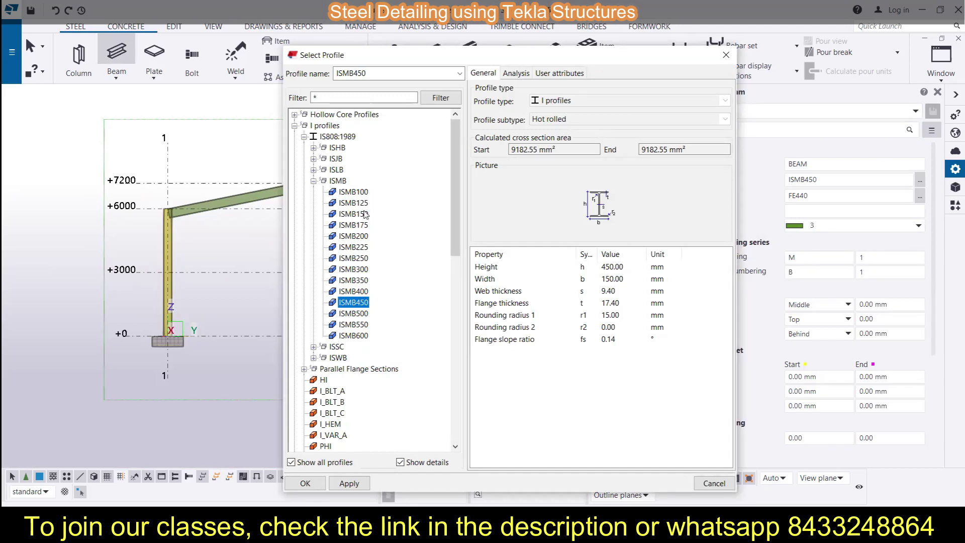
click(357, 247)
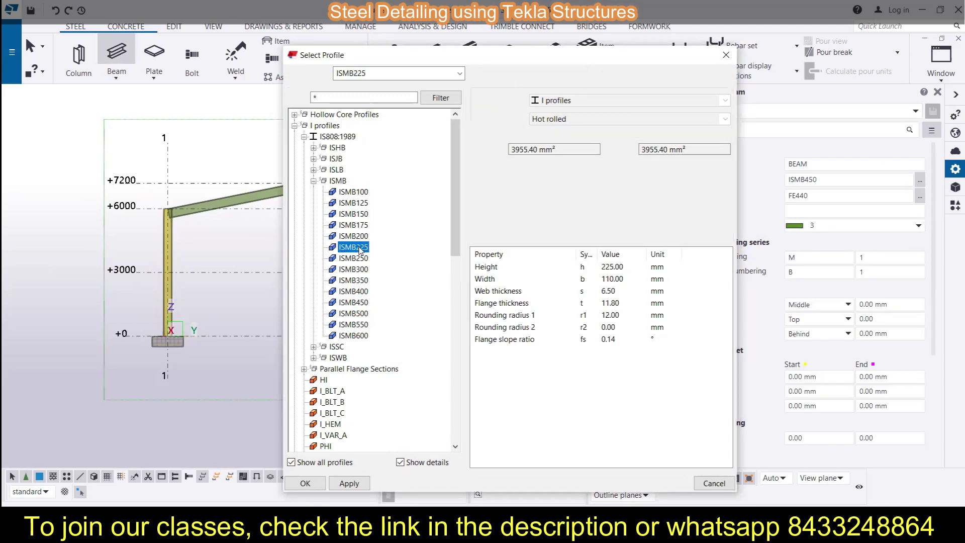
click(346, 484)
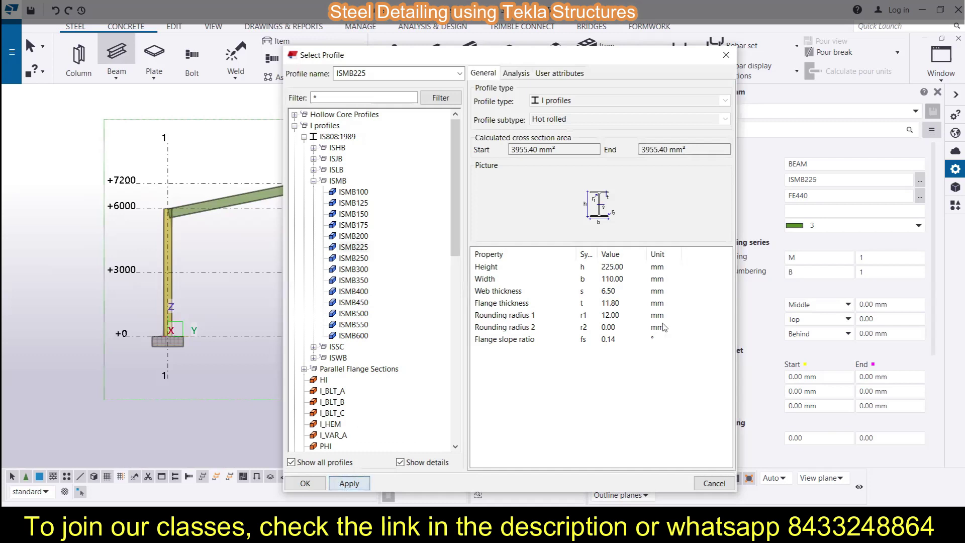
click(725, 56)
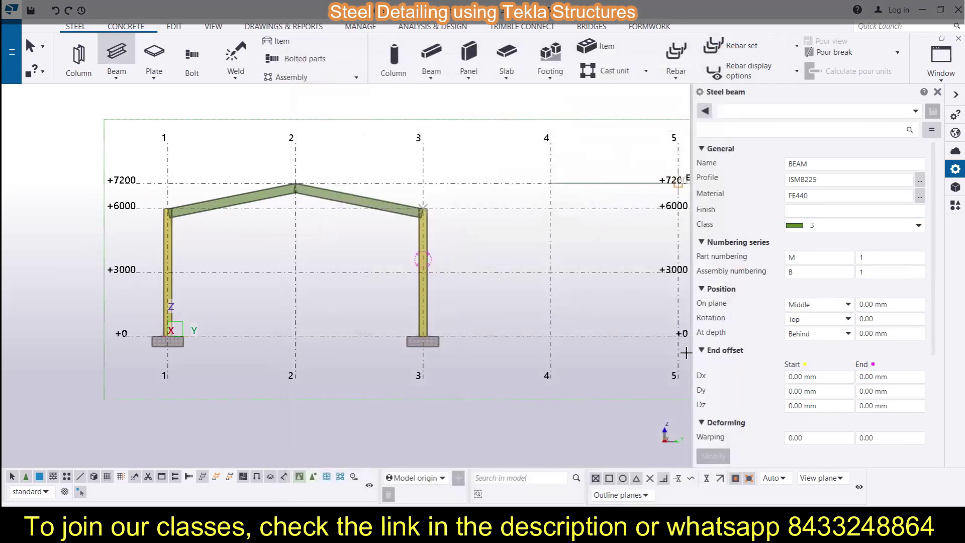
Step: Change the beam profile to ISMB175 from the ISMB catalogue and confirm
click(827, 179)
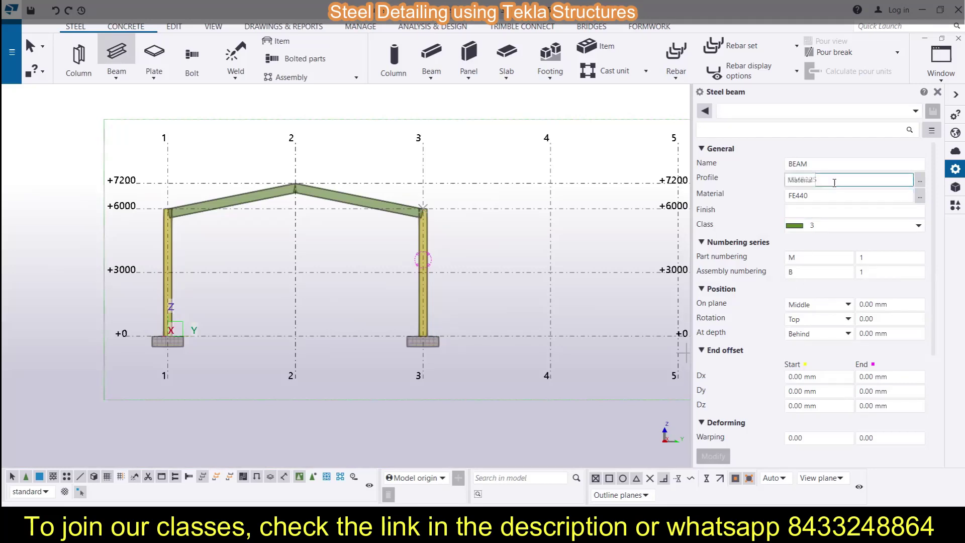
click(919, 180)
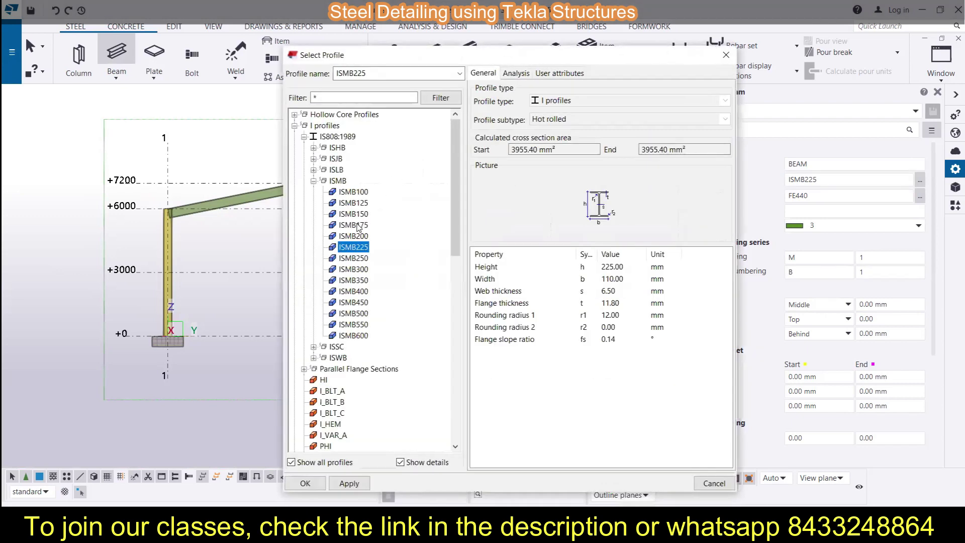
click(354, 225)
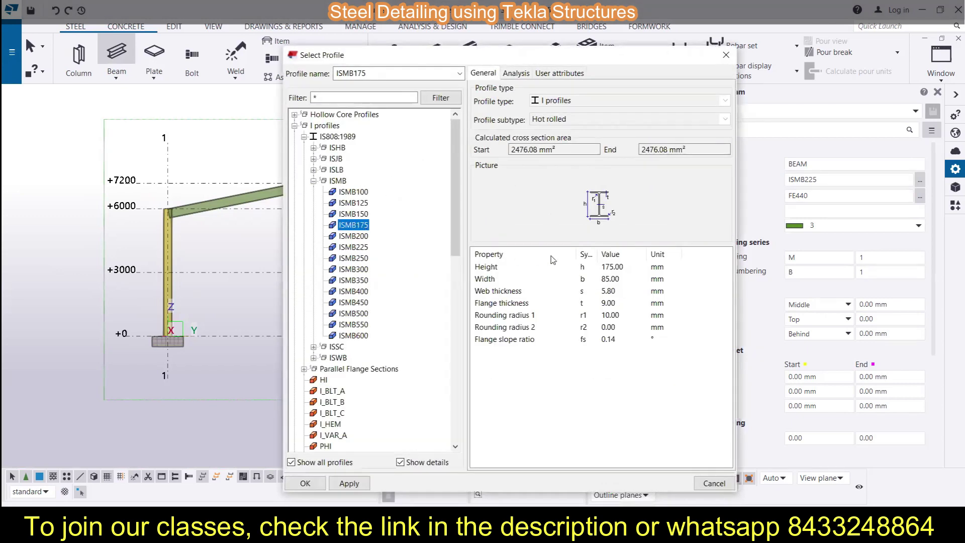
click(347, 483)
click(305, 483)
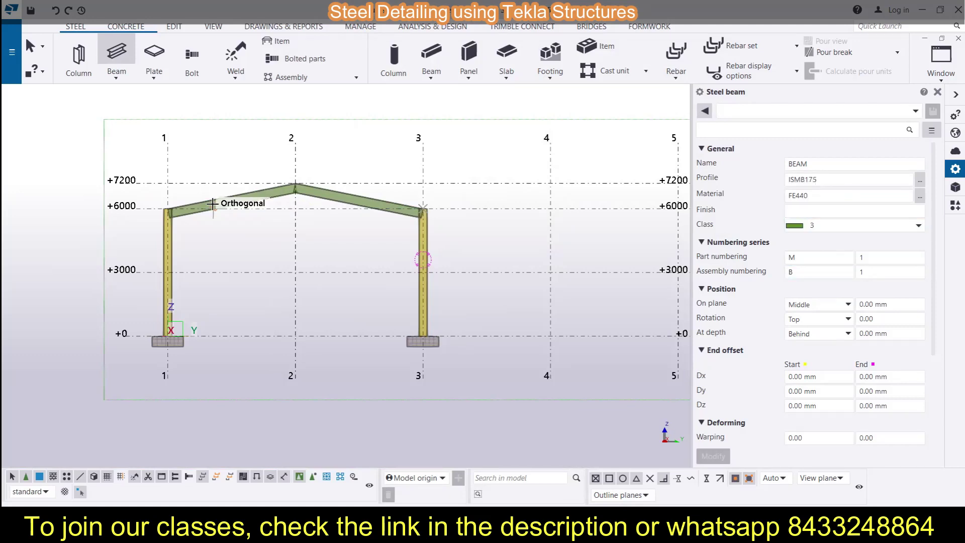
Step: Select the left rafter and change its profile to ISMB200
key(Escape)
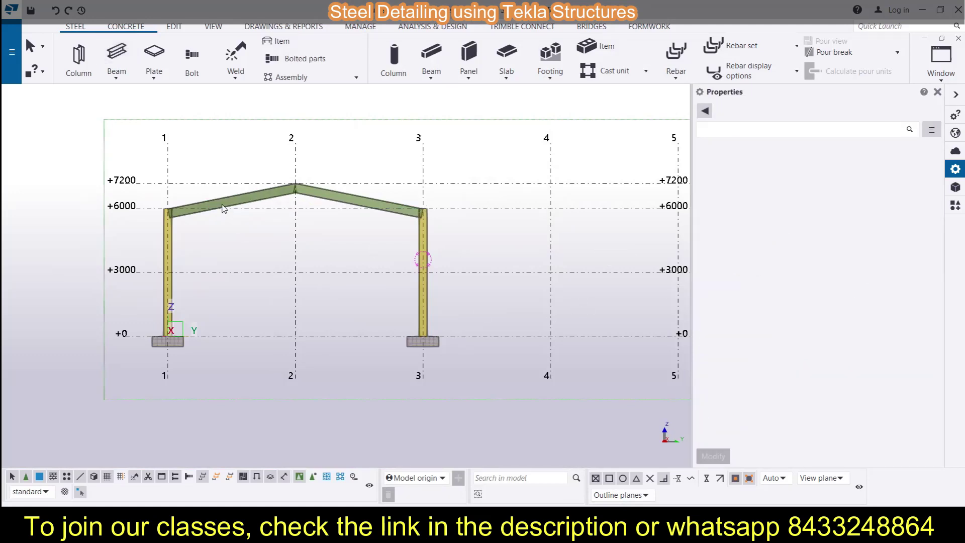
click(224, 208)
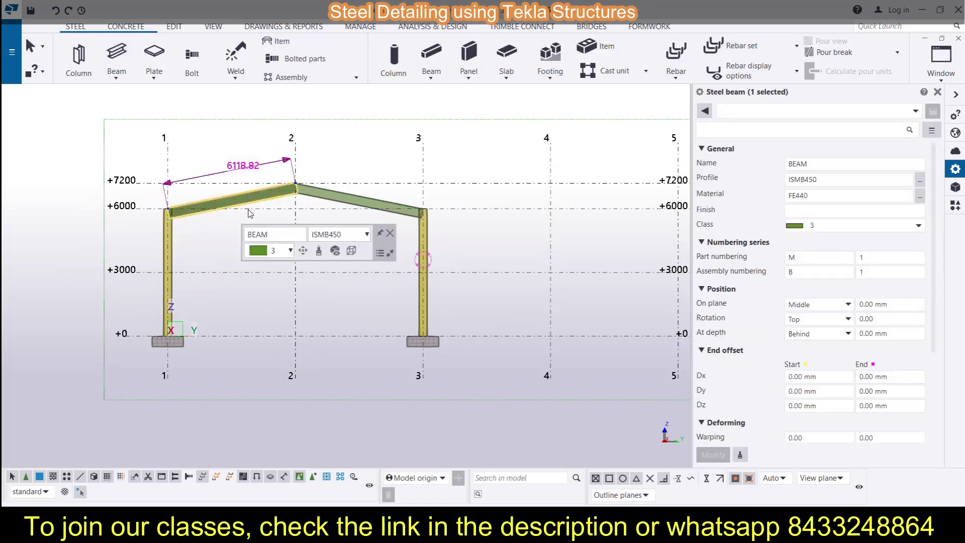
click(919, 180)
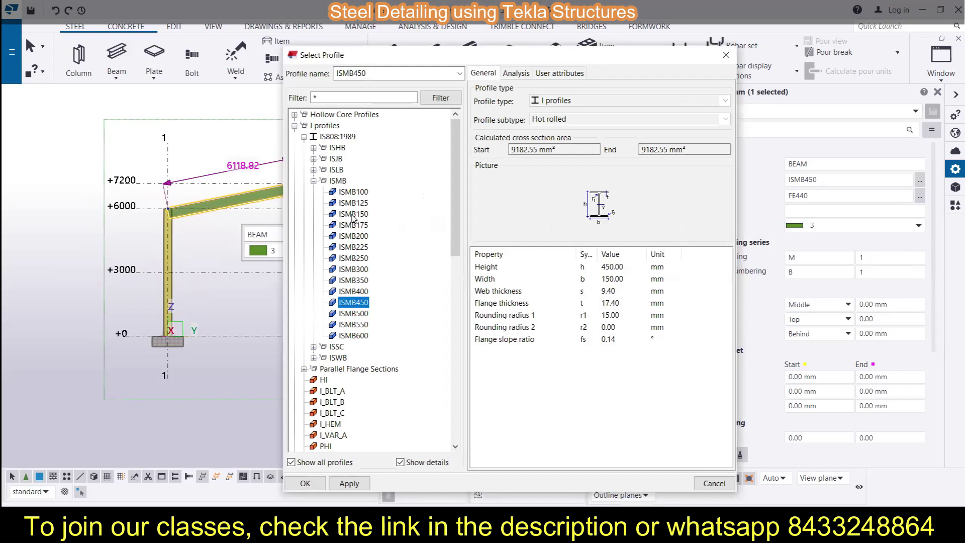
click(354, 236)
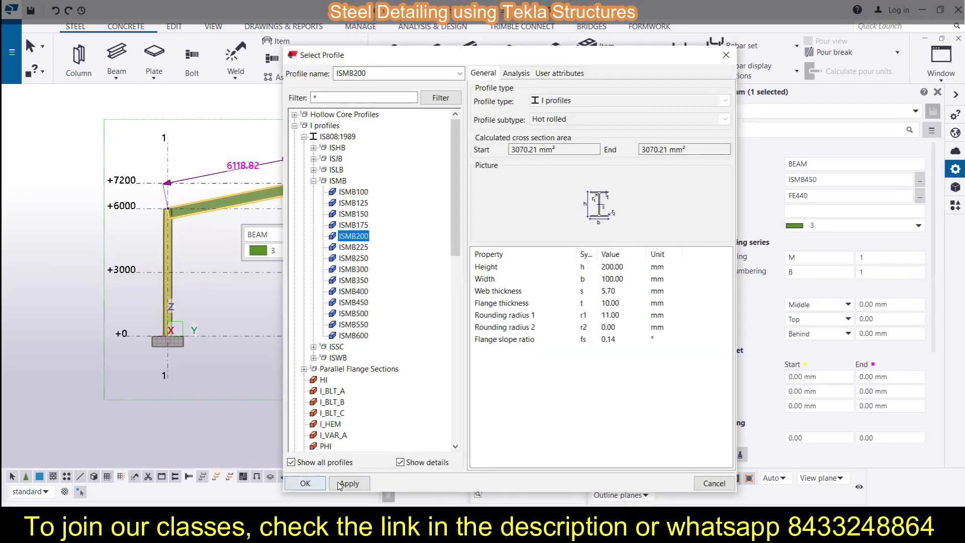
click(348, 483)
click(308, 483)
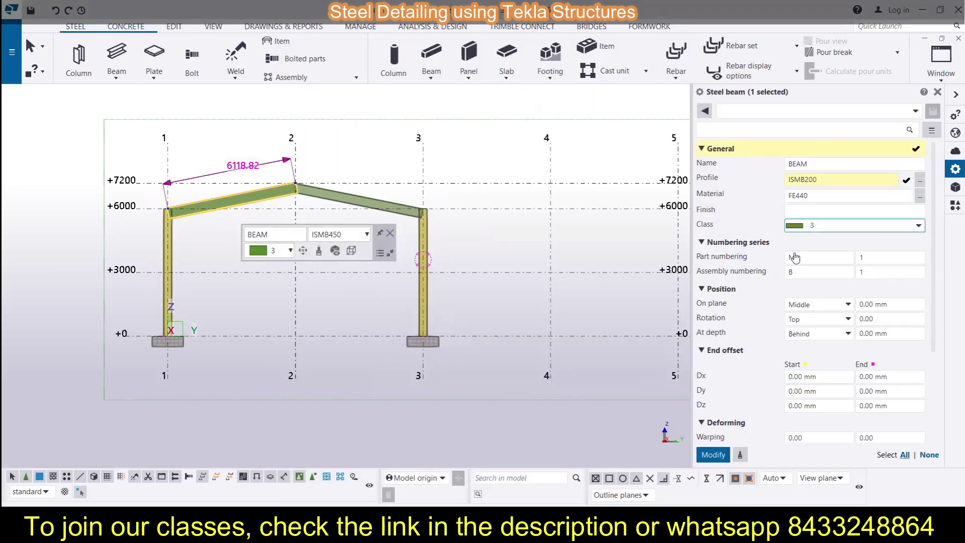
click(712, 455)
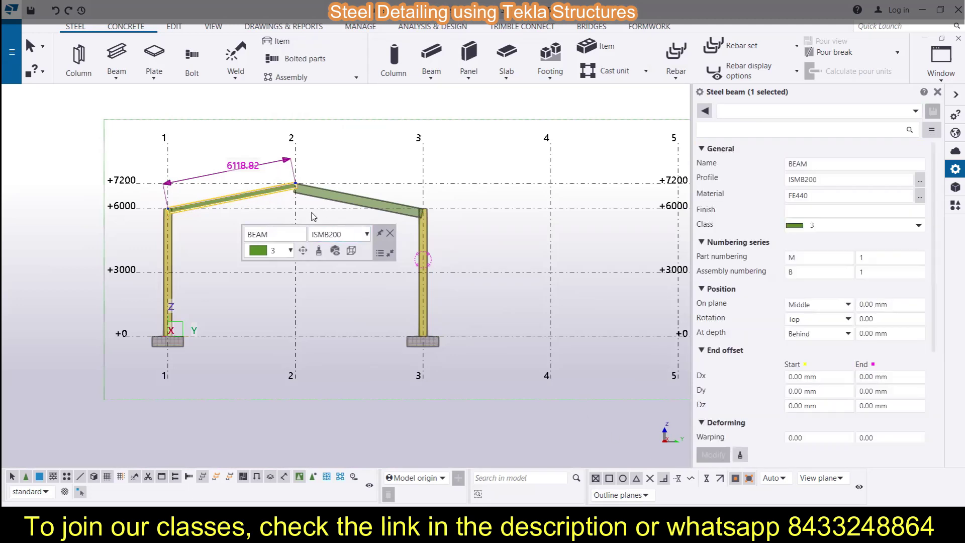
Step: Give the left rafter IS2062 material and red class 2, then deselect it
scroll(164, 208, up, 2)
scroll(164, 209, up, 1)
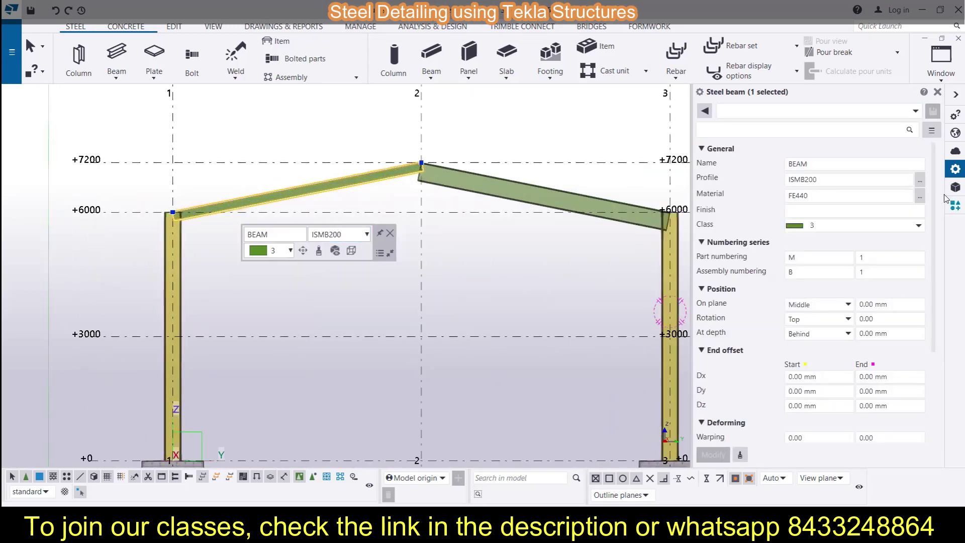
click(920, 197)
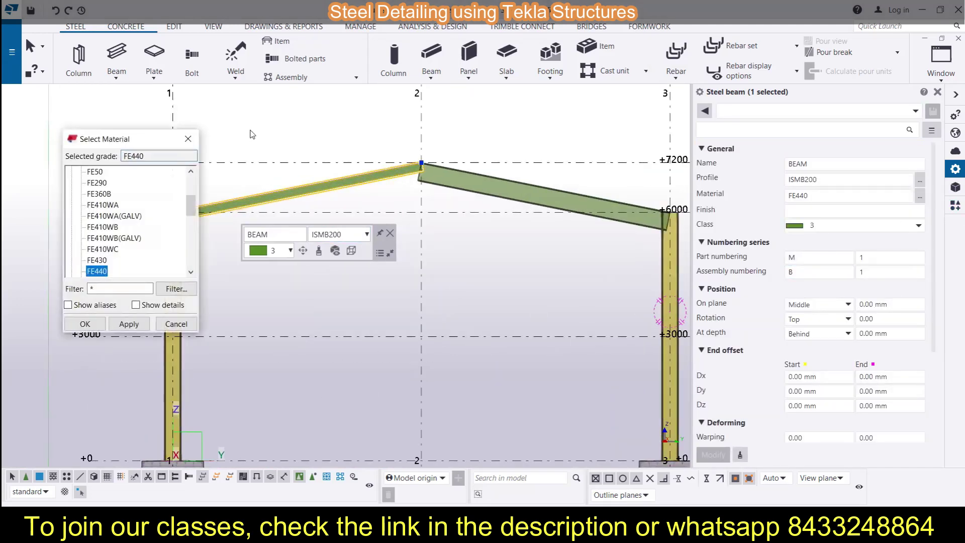
scroll(126, 252, down, 5)
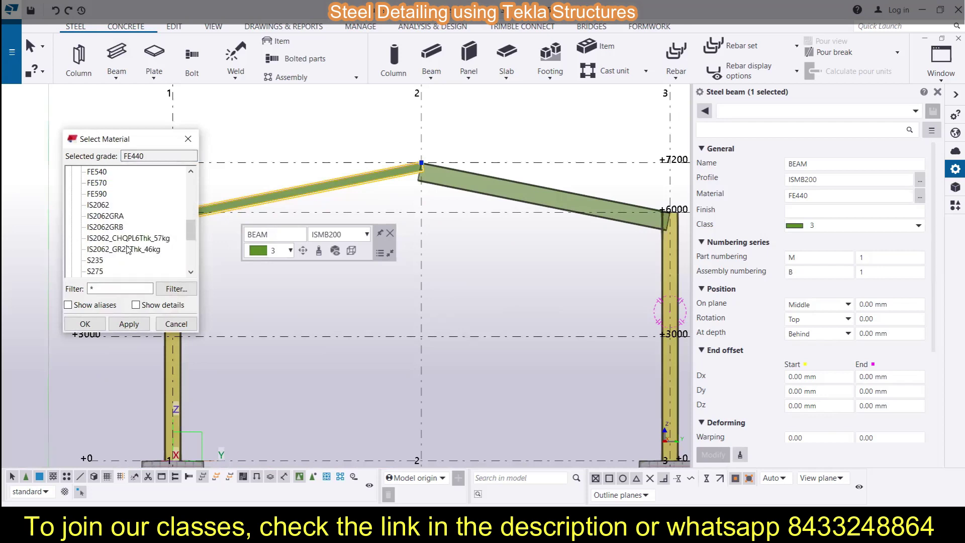
click(103, 205)
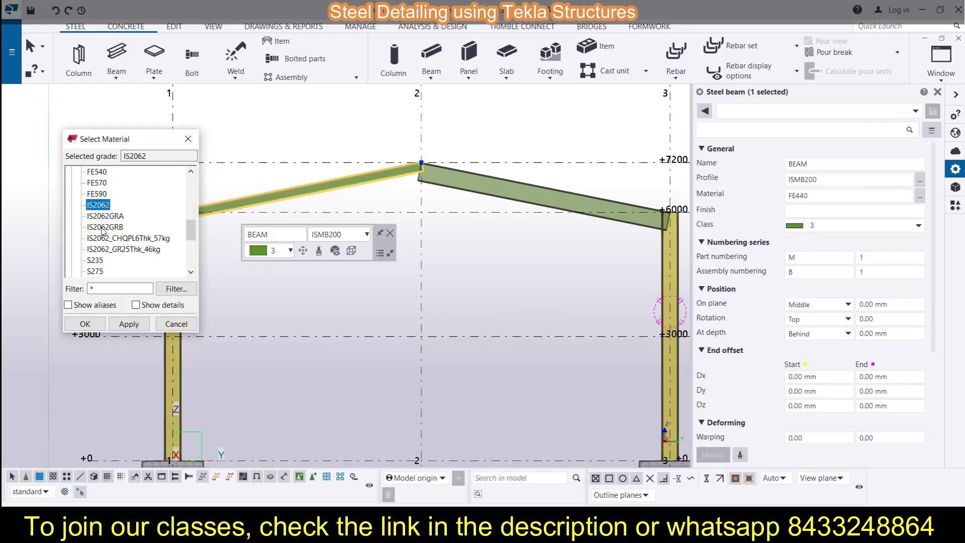
click(129, 323)
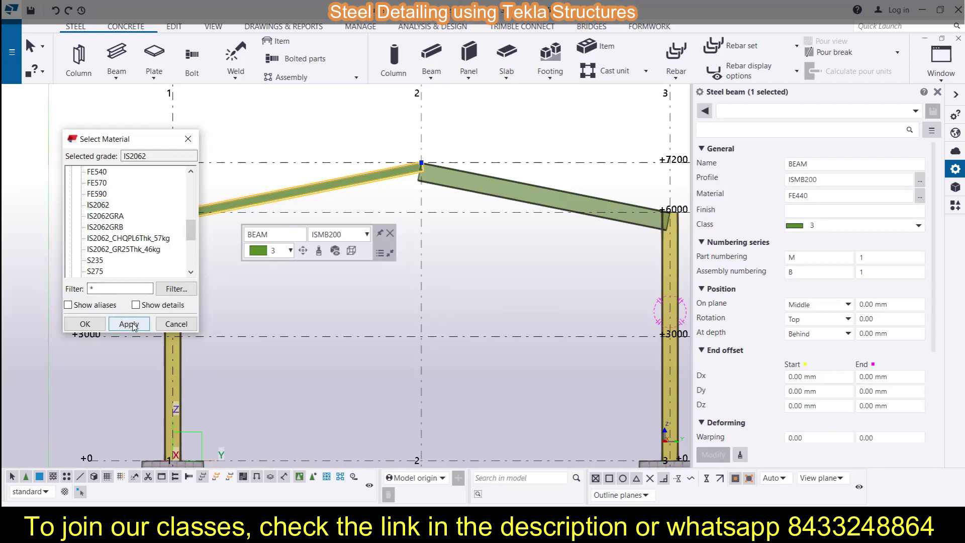
click(85, 324)
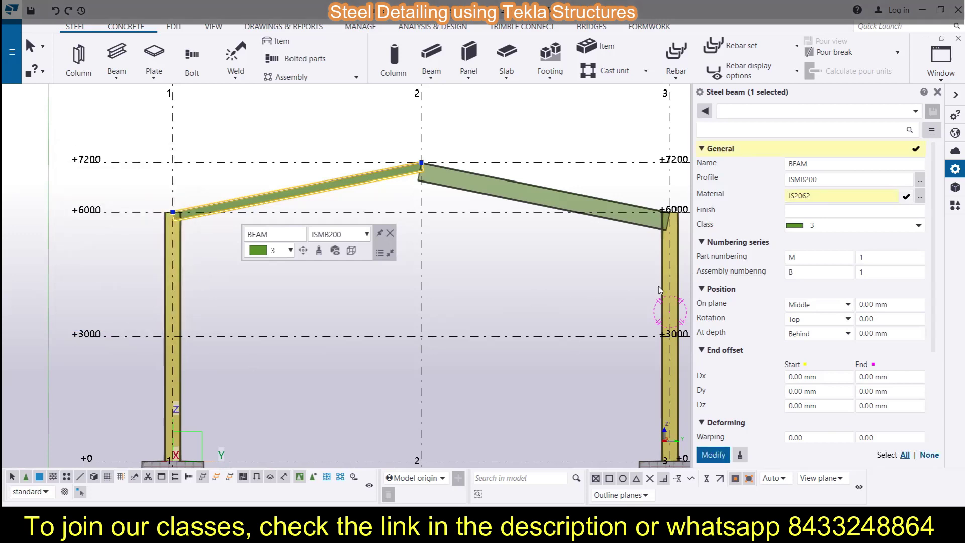
click(918, 229)
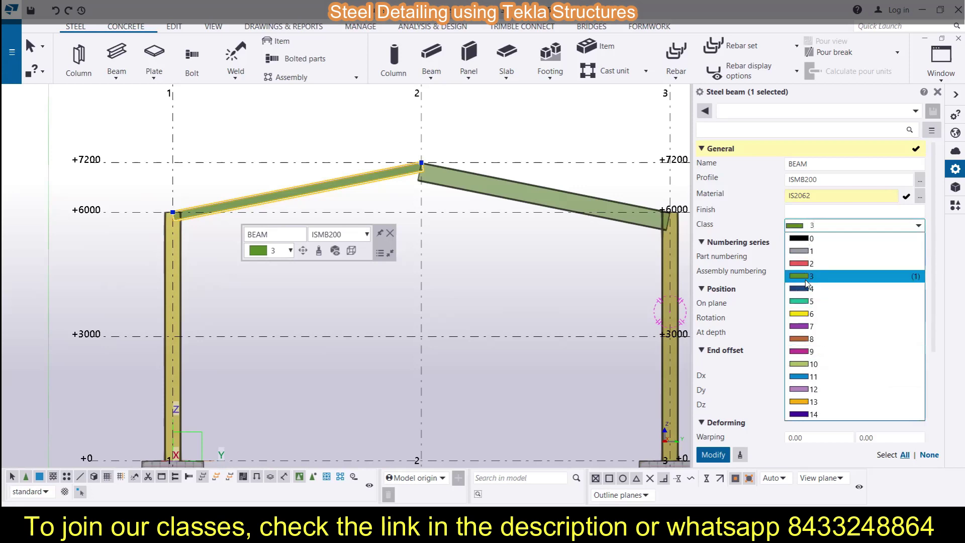
click(803, 264)
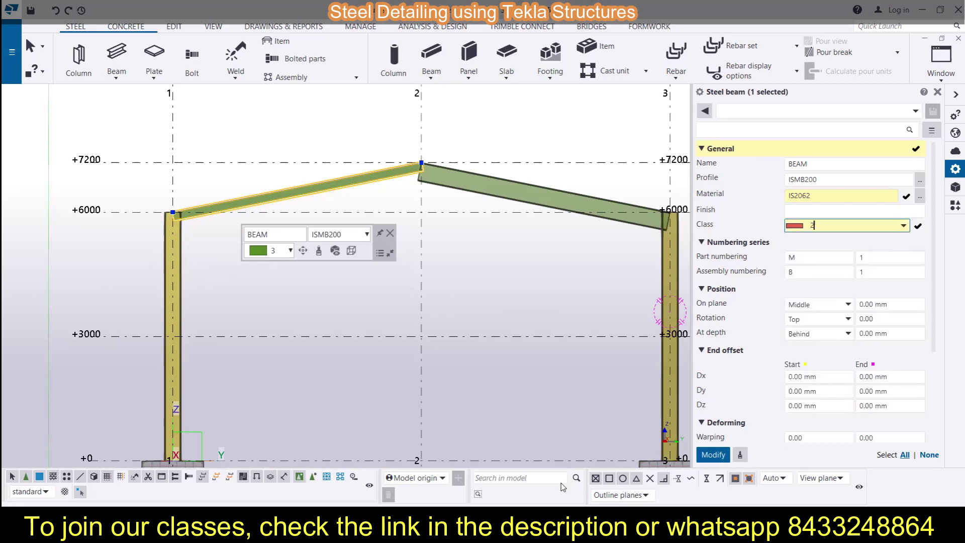
click(718, 450)
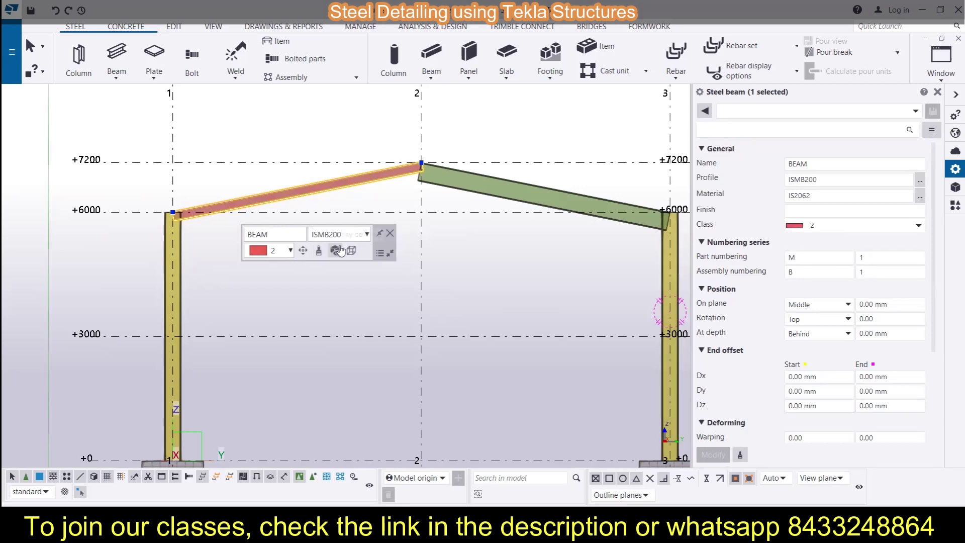
click(459, 303)
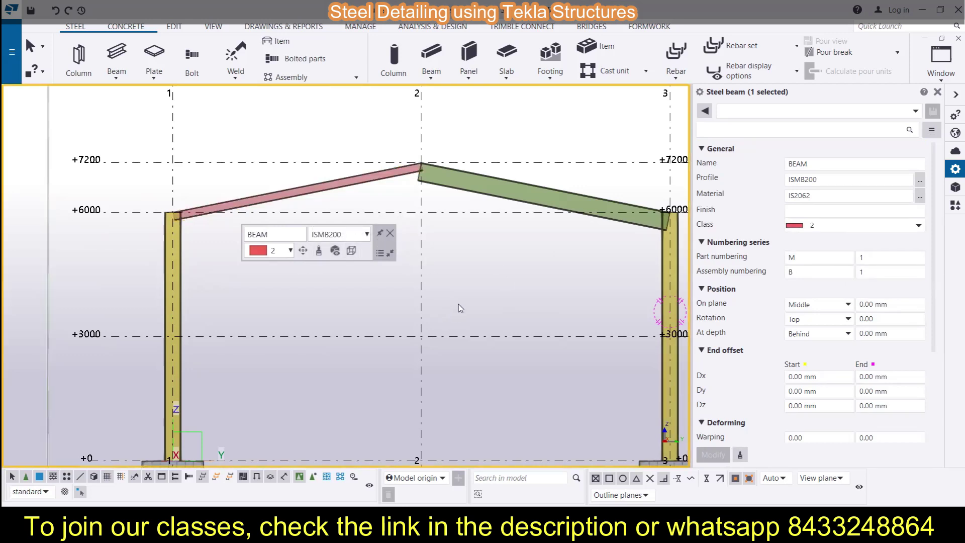
scroll(459, 304, down, 2)
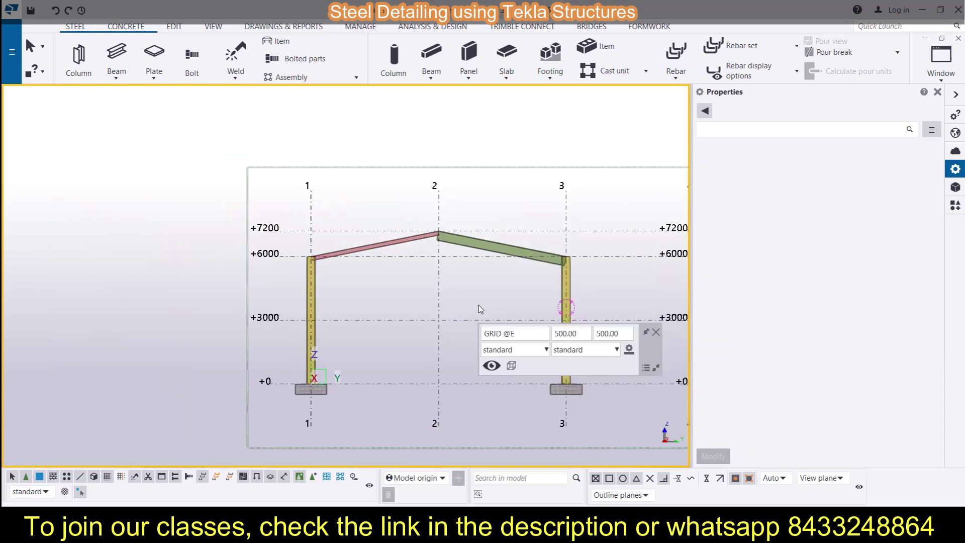
middle_drag(469, 286, 418, 252)
scroll(542, 275, up, 2)
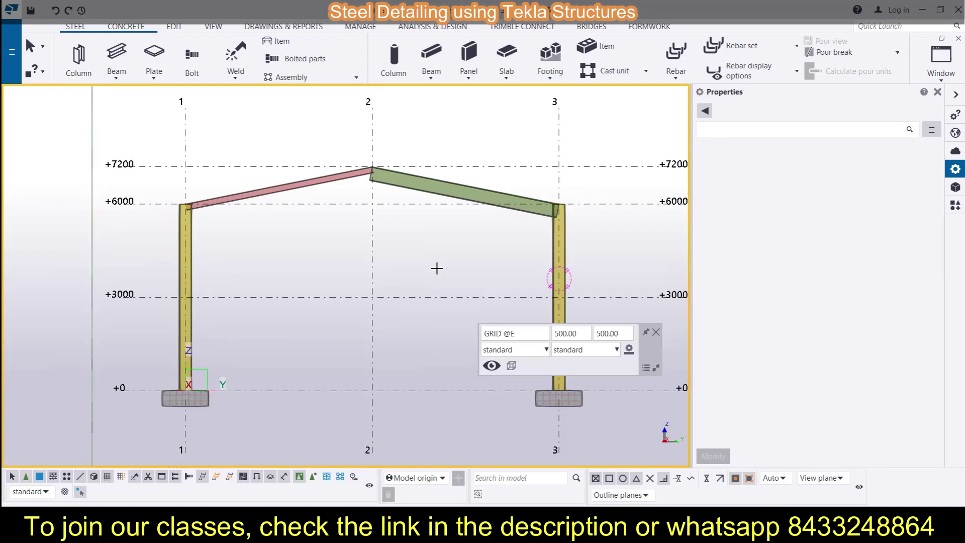
double_click(454, 195)
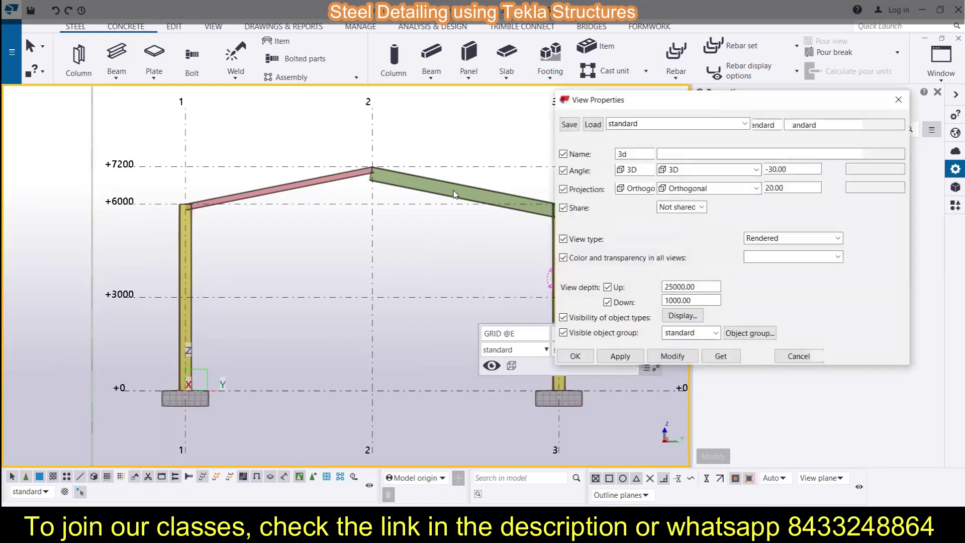
click(898, 101)
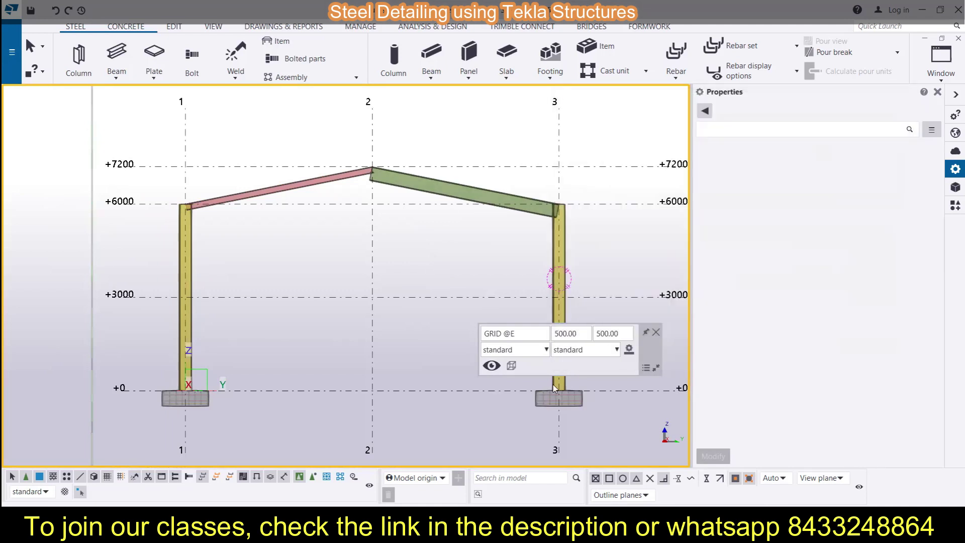
click(530, 211)
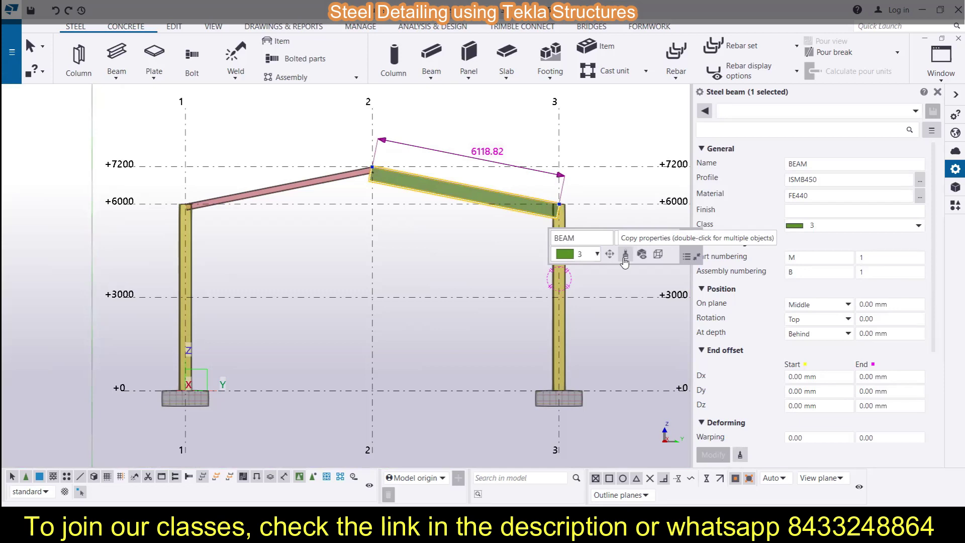
Step: Copy the right rafter's ISMB450, FE440, class 3 properties onto the left rafter, then reselect the right one
click(625, 254)
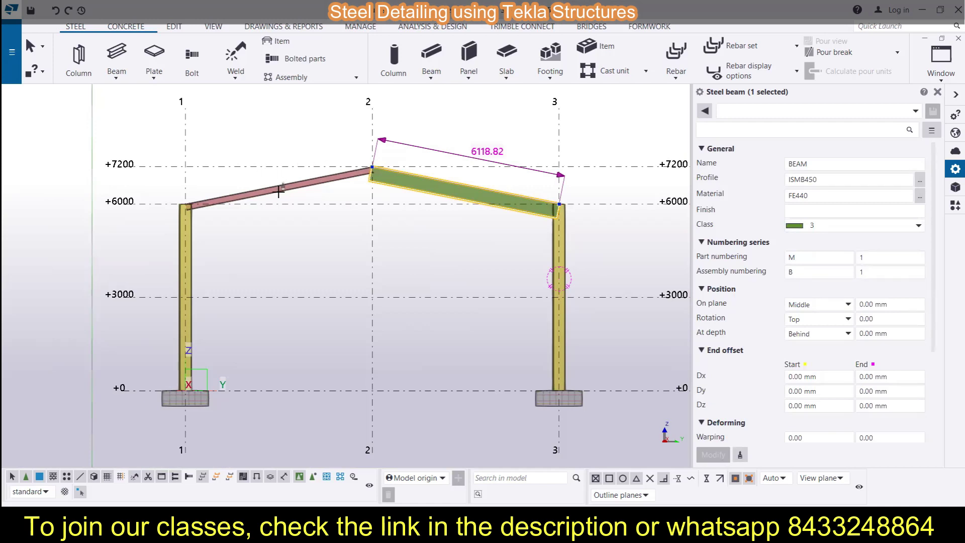
click(297, 184)
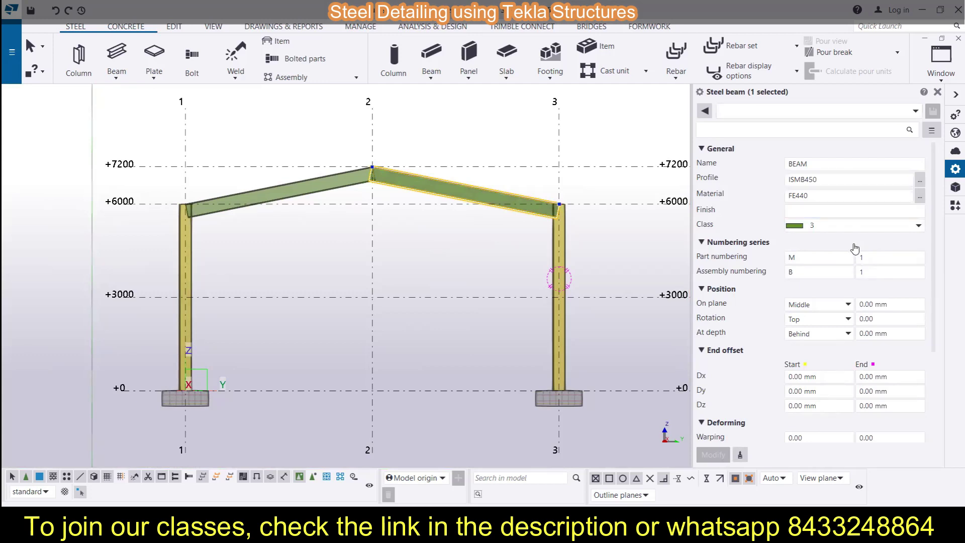
click(446, 271)
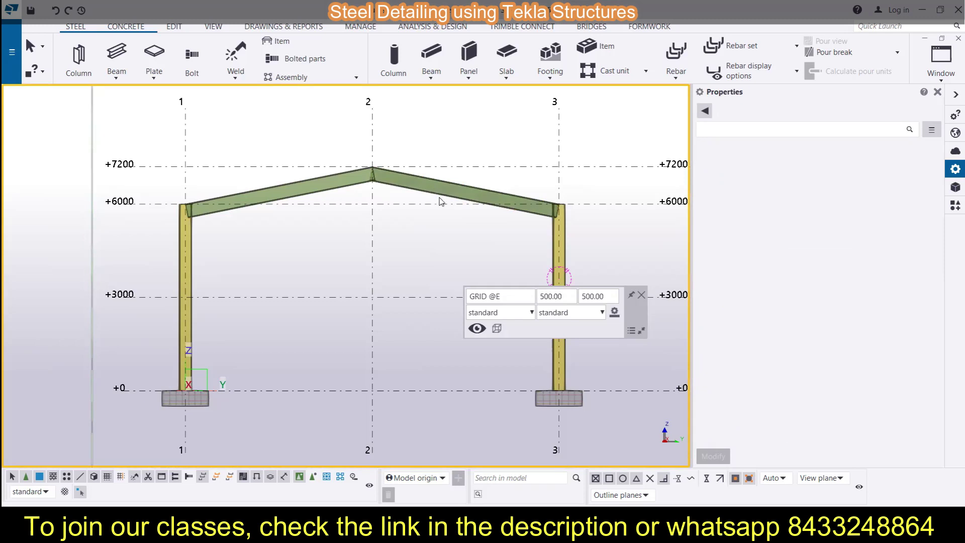
click(465, 201)
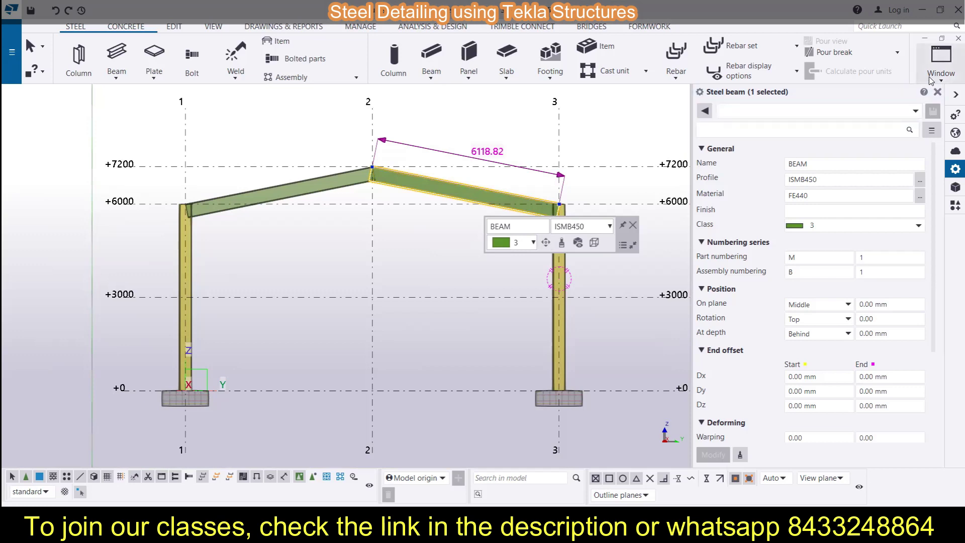
Step: Tile the GRID @E and 3d views side by side and zoom in on the frame
click(939, 75)
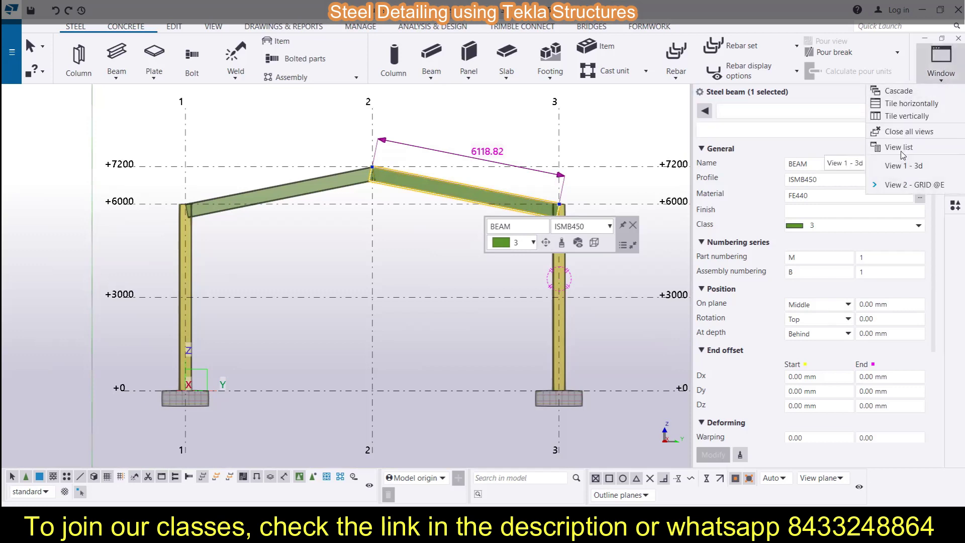
click(904, 116)
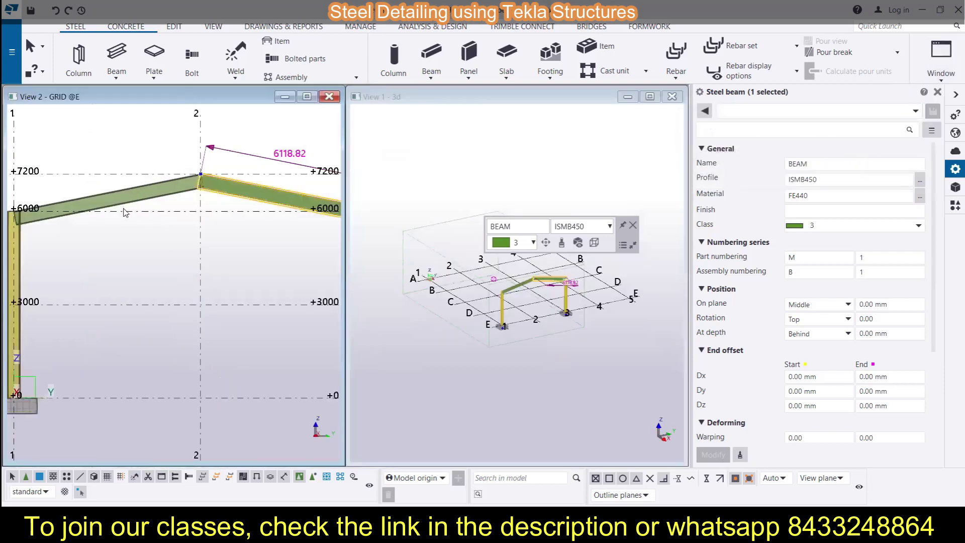
scroll(125, 212, down, 3)
scroll(522, 348, up, 5)
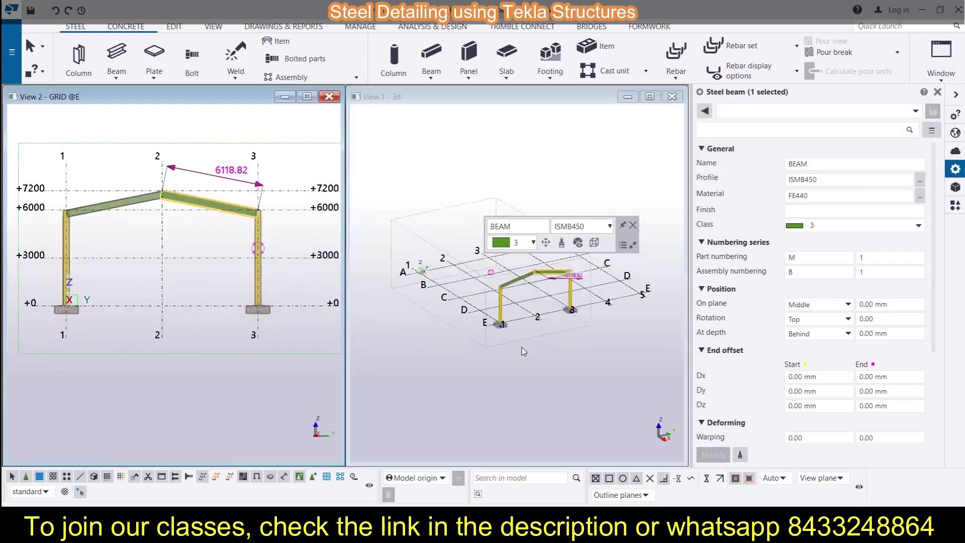
scroll(439, 278, up, 2)
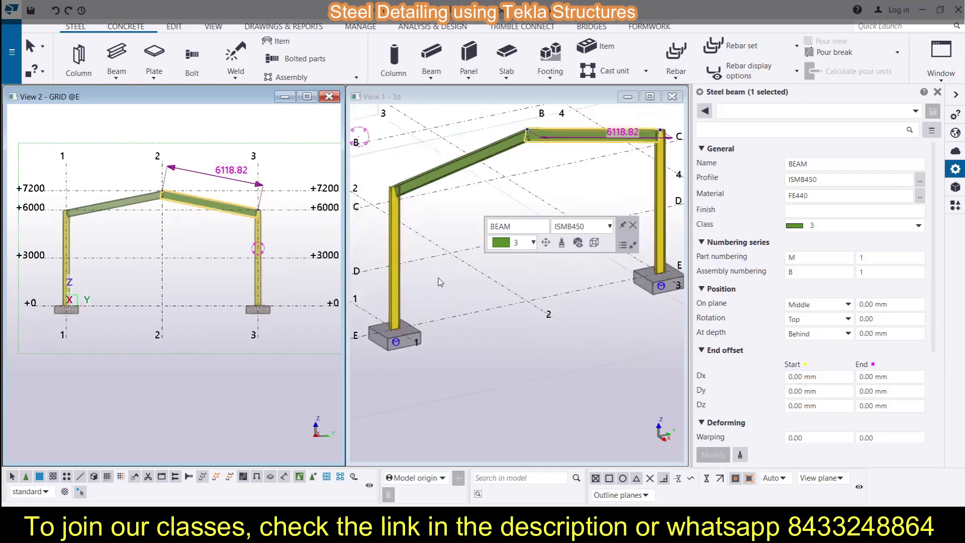
click(633, 226)
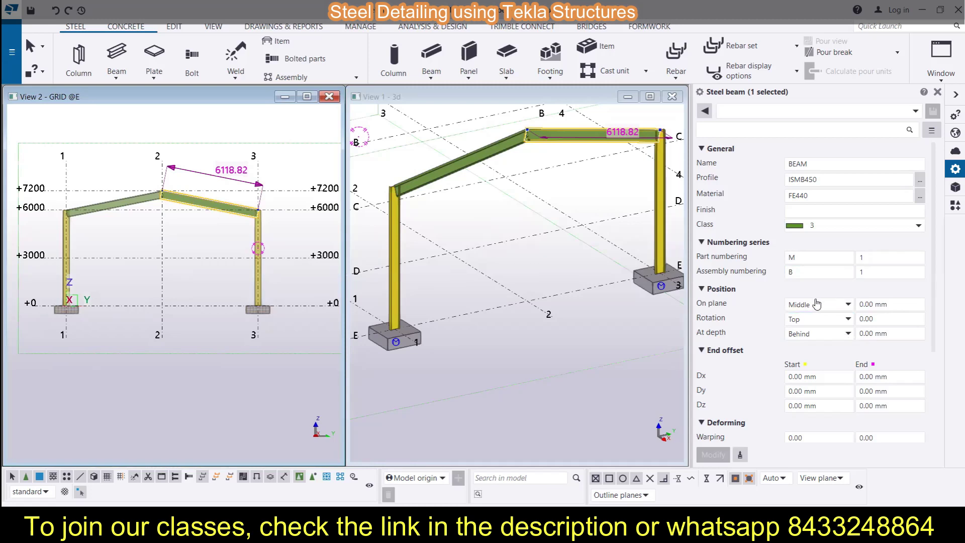
click(833, 309)
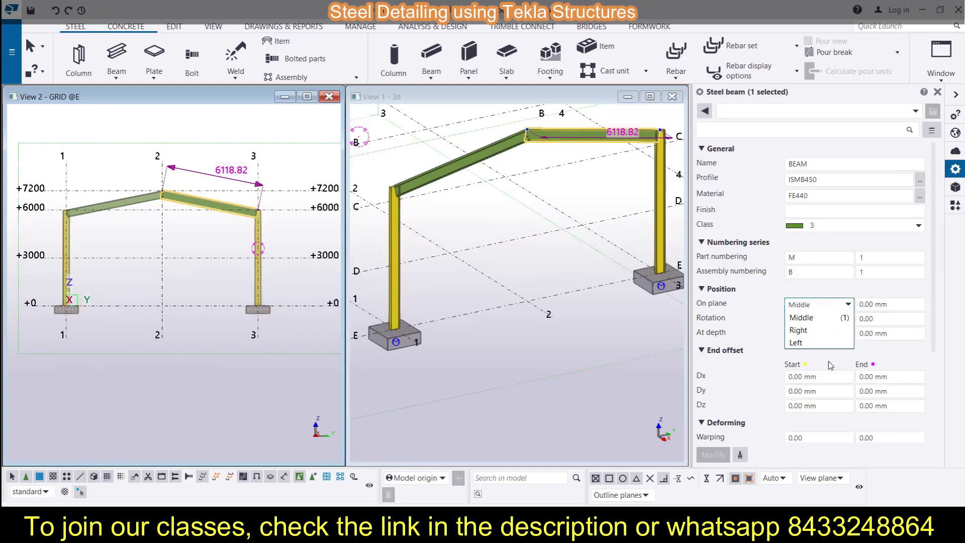
click(822, 343)
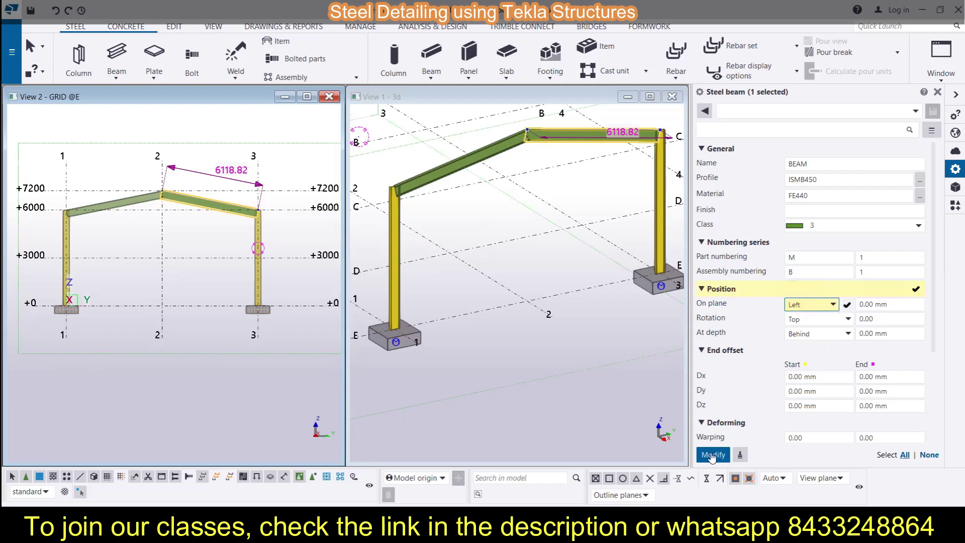
click(713, 455)
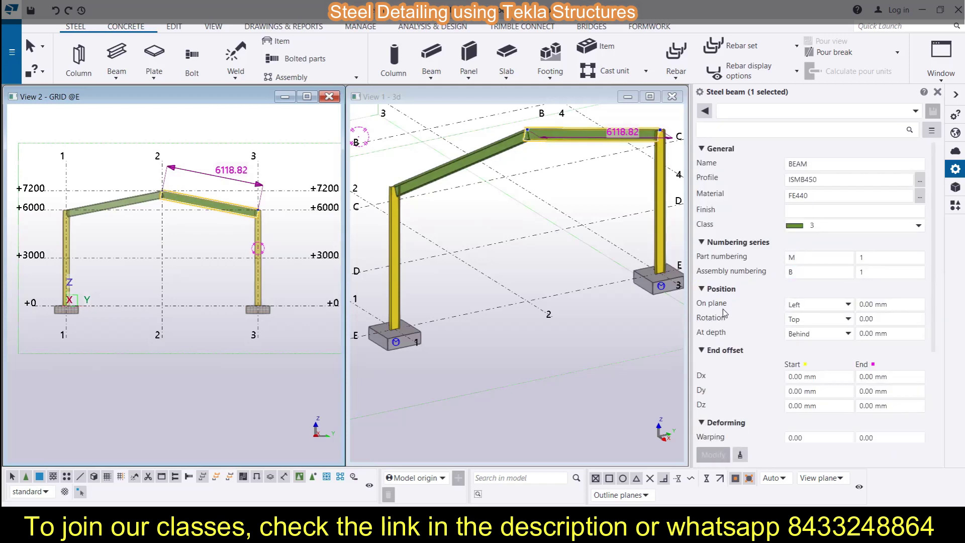
click(820, 321)
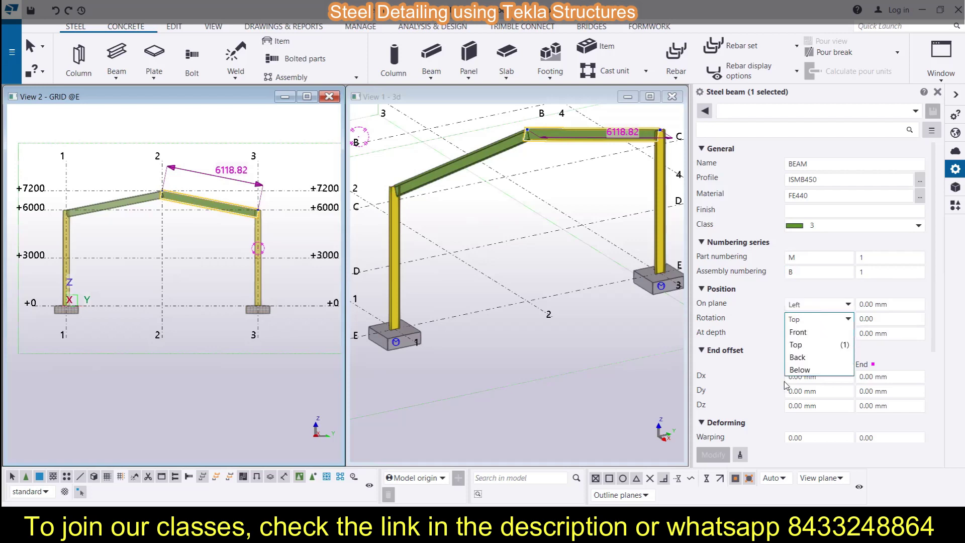
click(799, 332)
click(711, 454)
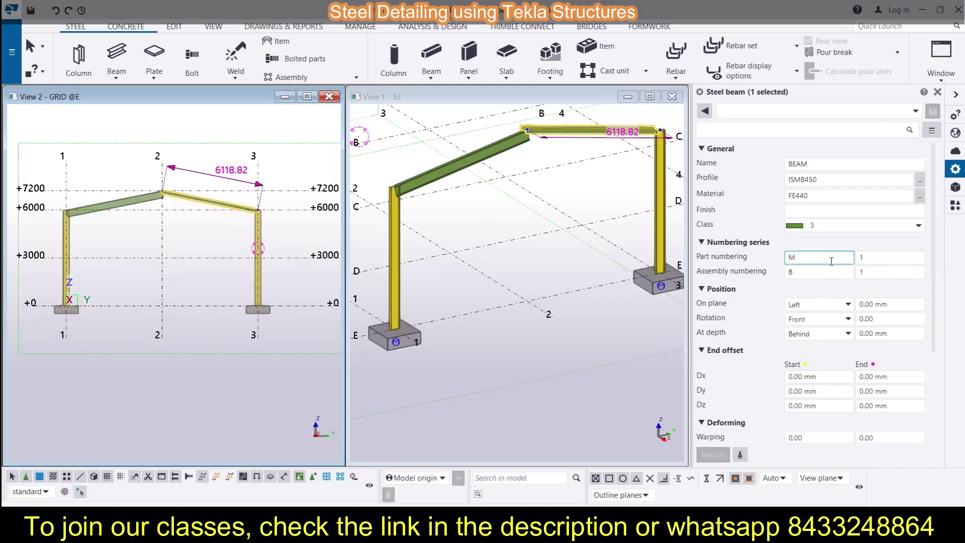
click(824, 320)
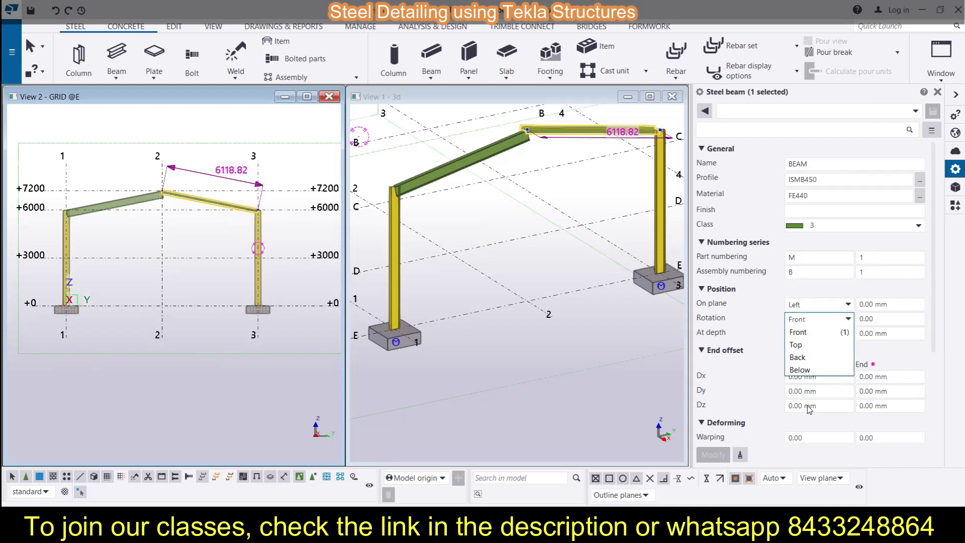
click(795, 345)
click(816, 308)
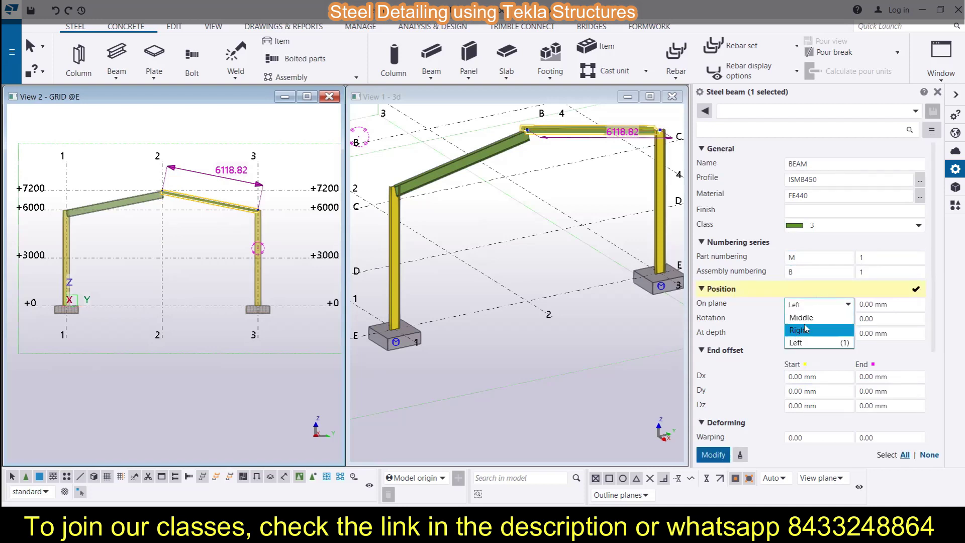
click(799, 320)
click(712, 455)
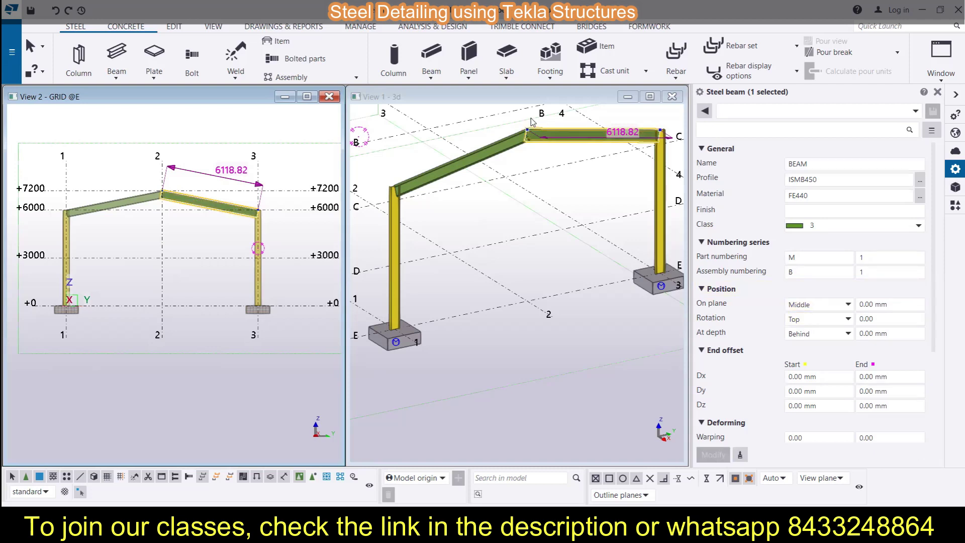
scroll(530, 140, up, 5)
scroll(532, 142, down, 5)
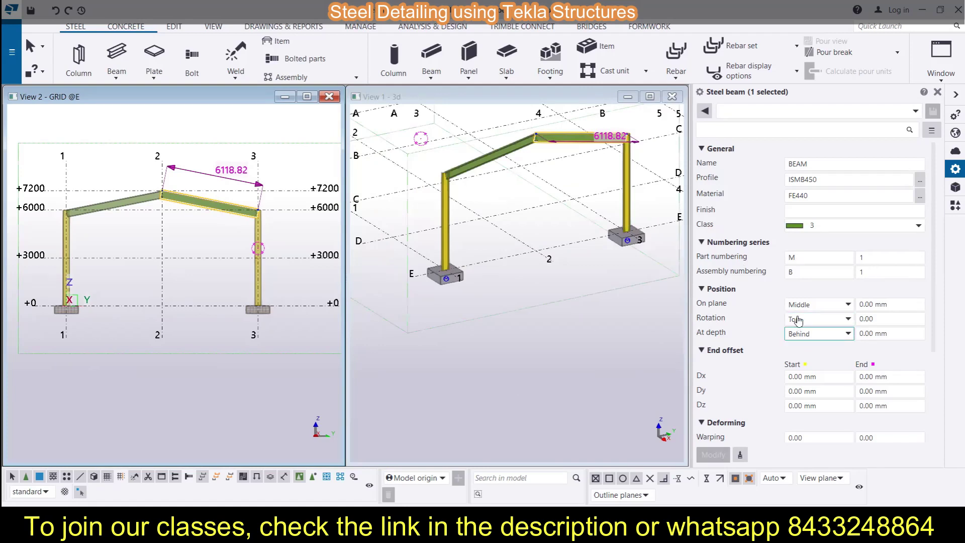
Step: Set the rafter's start and end Dx offsets to 200 mm and apply
scroll(820, 301, down, 2)
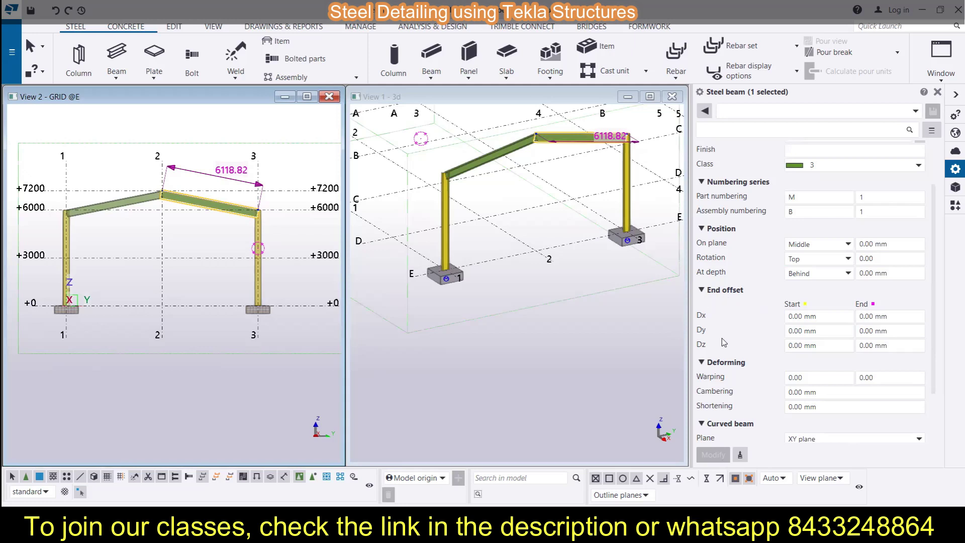
click(802, 316)
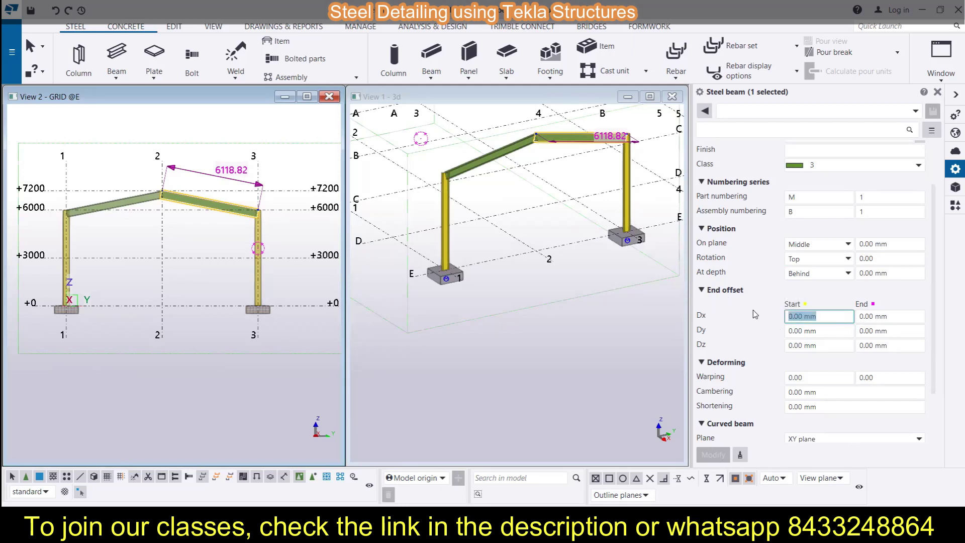
text(20)
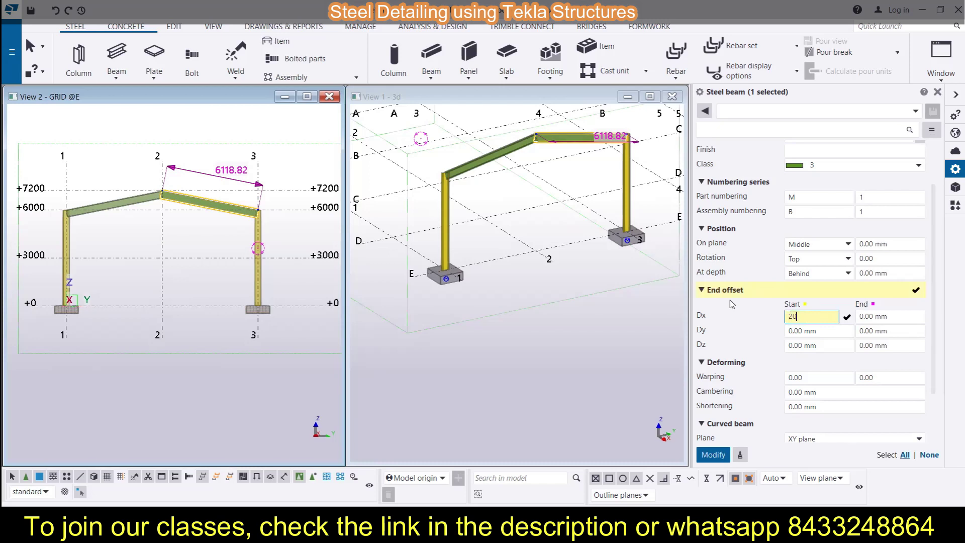
text(0)
key(Tab)
text(2)
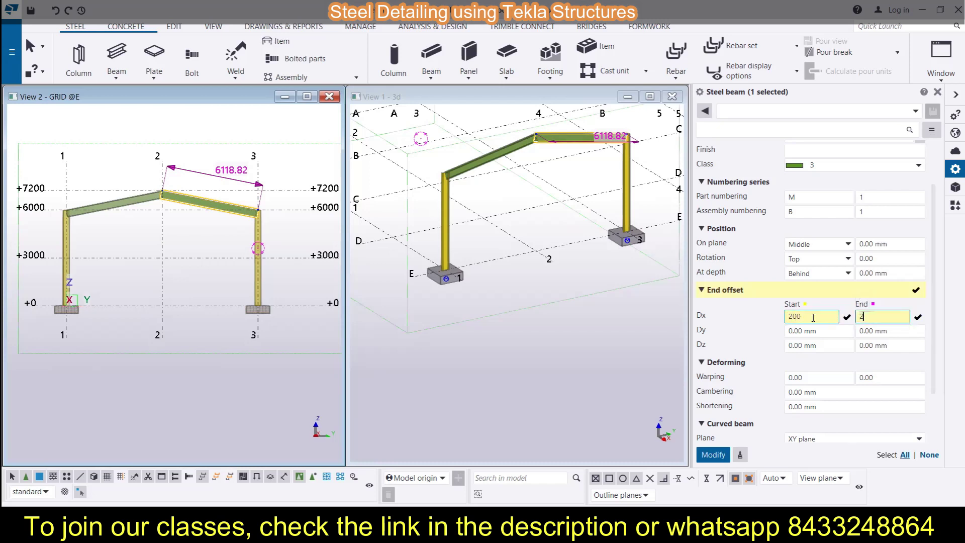
click(710, 452)
Step: Set the rafter's start and end Dy offsets to 200 mm and apply
scroll(548, 130, up, 5)
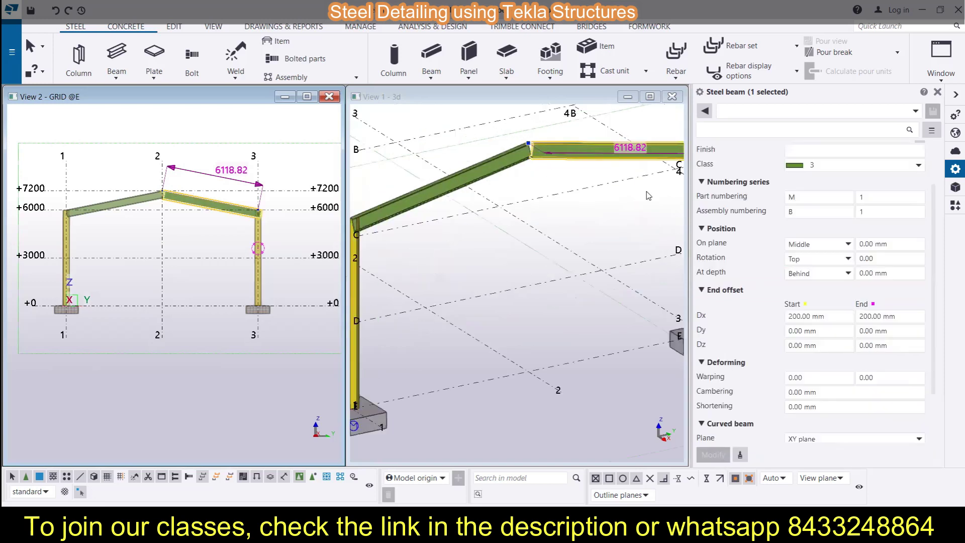
middle_drag(565, 195, 565, 265)
middle_drag(375, 191, 516, 191)
click(828, 331)
triple_click(829, 332)
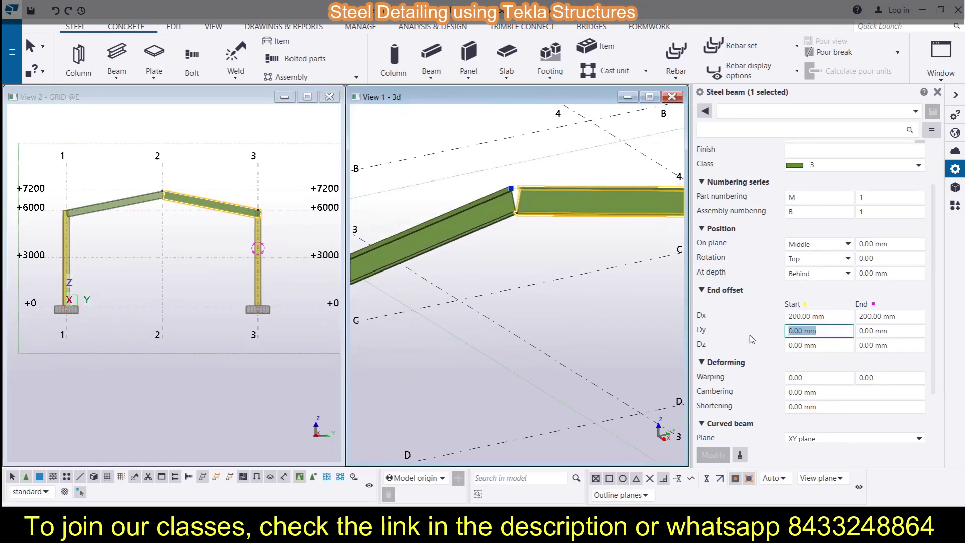
text(200)
click(868, 331)
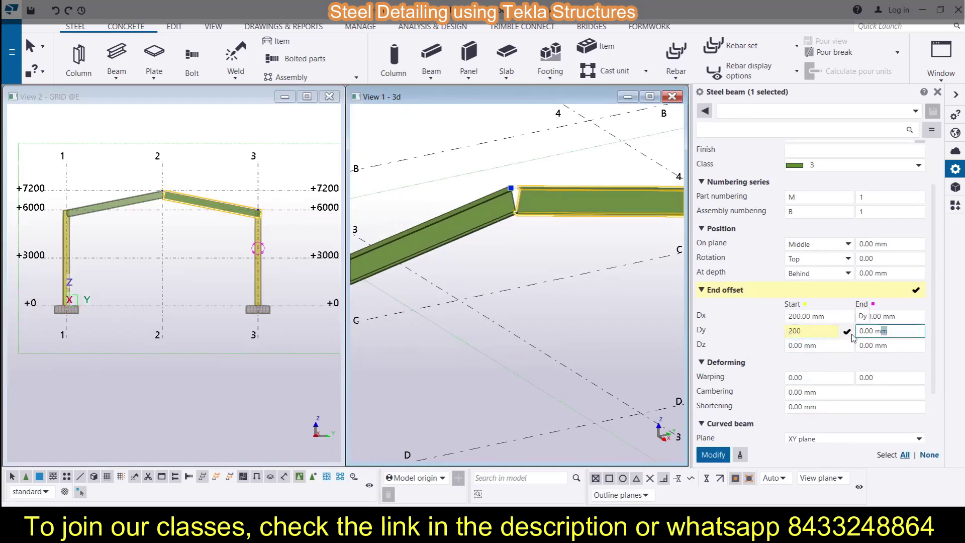
text(200)
click(713, 454)
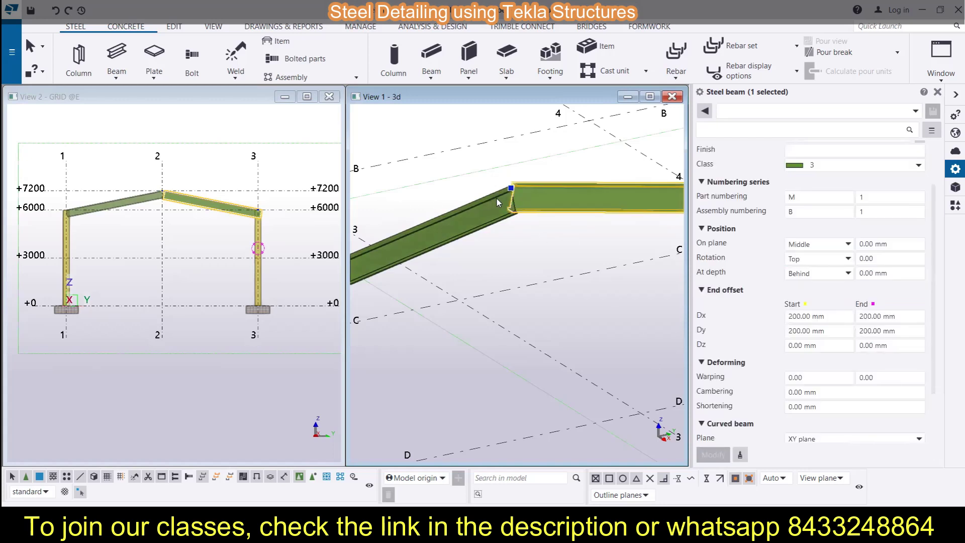
Step: Set the rafter's start and end Dz offsets to 200 mm, apply, and reselect the rafter
scroll(503, 182, down, 3)
click(815, 345)
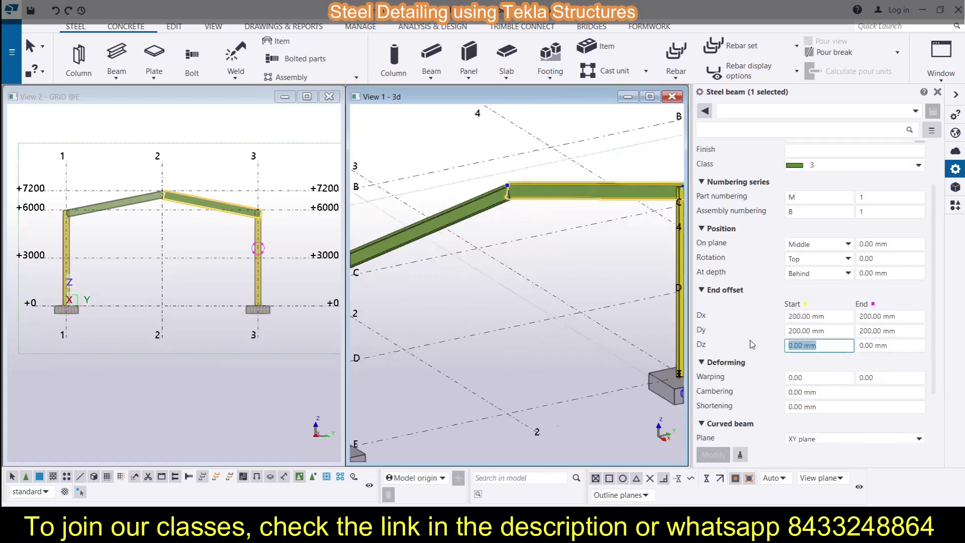
text(200)
click(904, 346)
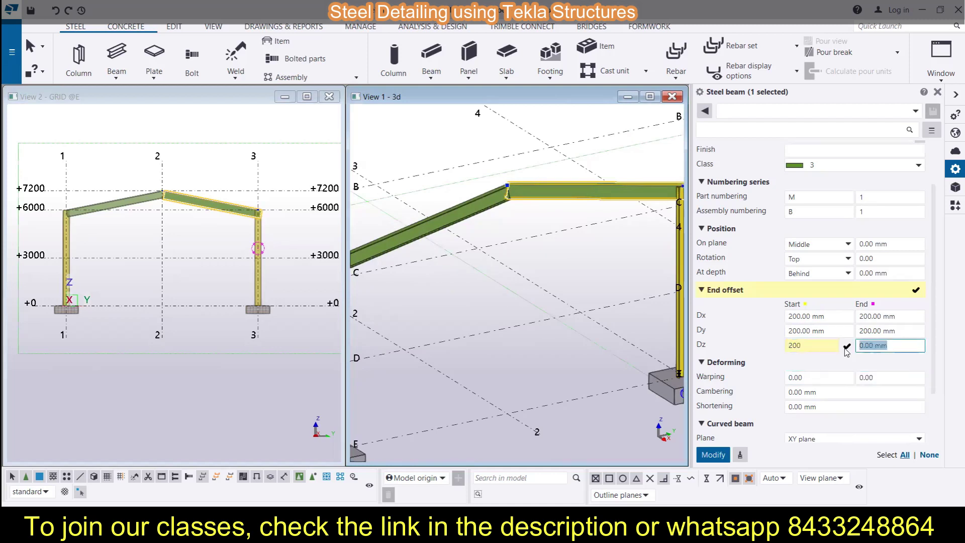
text(20)
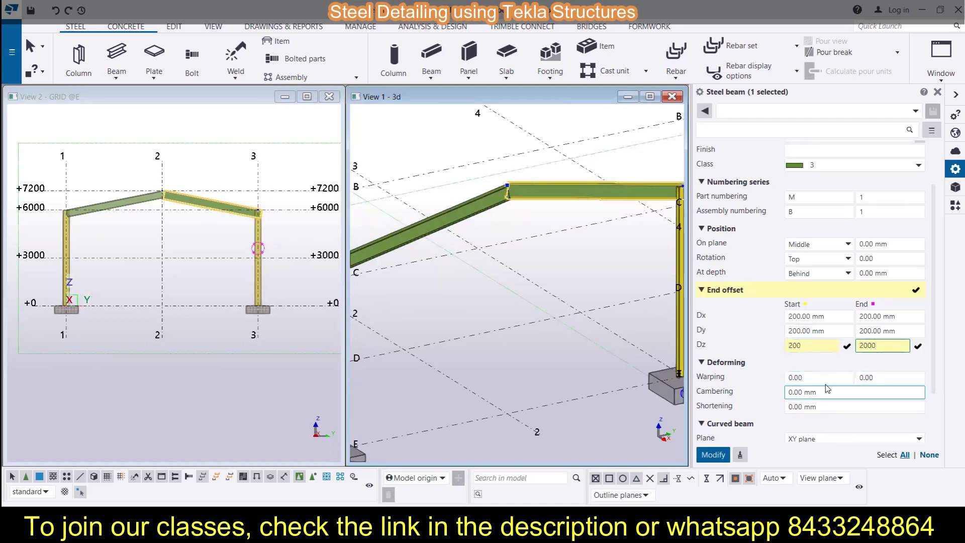
text(0)
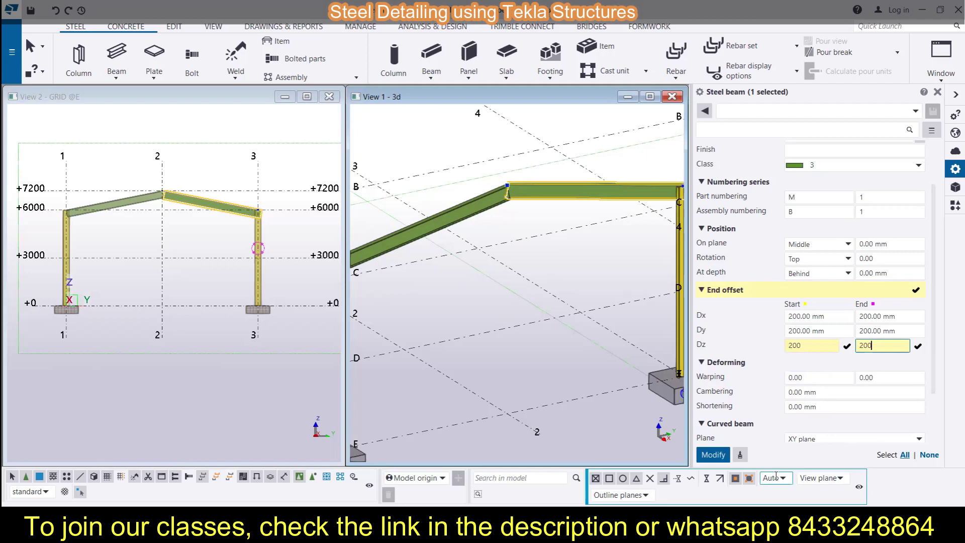
click(716, 453)
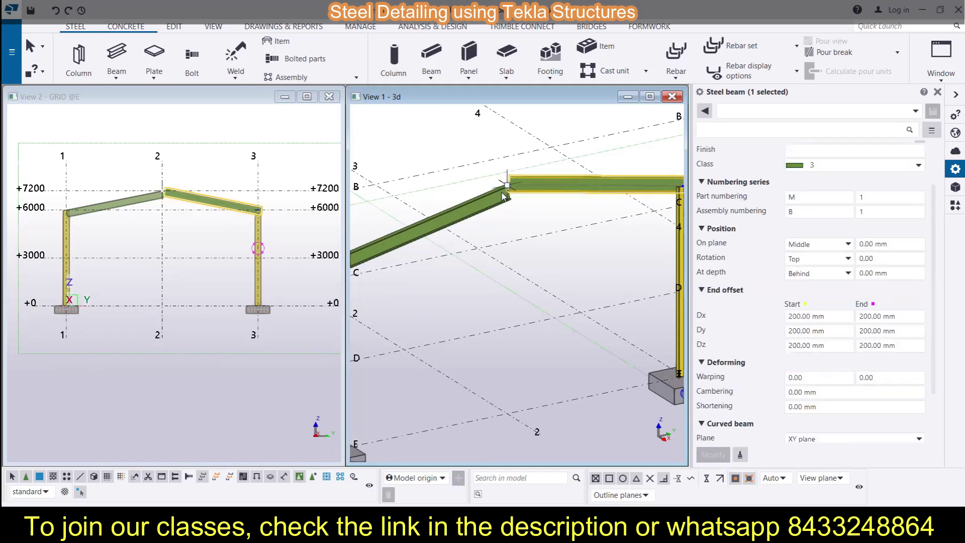
scroll(504, 188, up, 3)
click(522, 186)
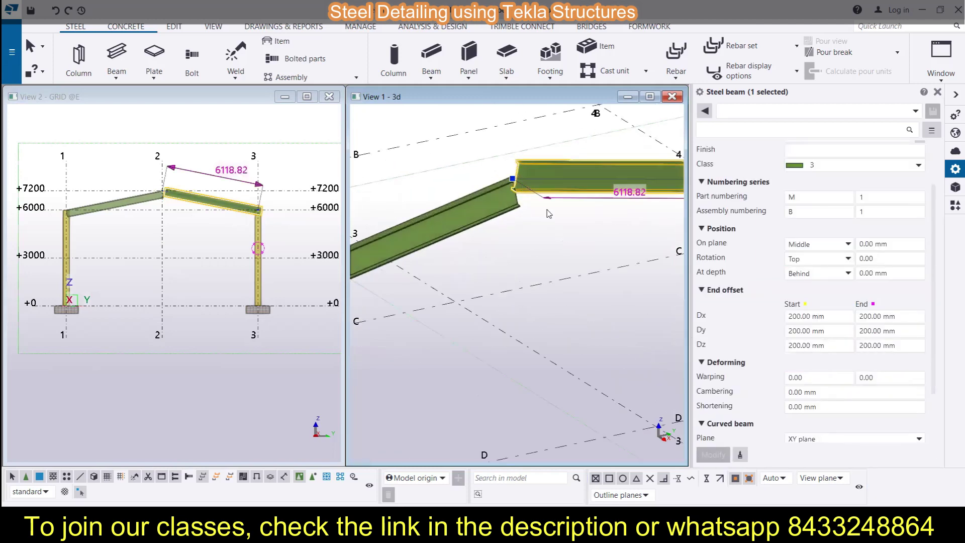
scroll(490, 198, down, 5)
scroll(491, 202, down, 3)
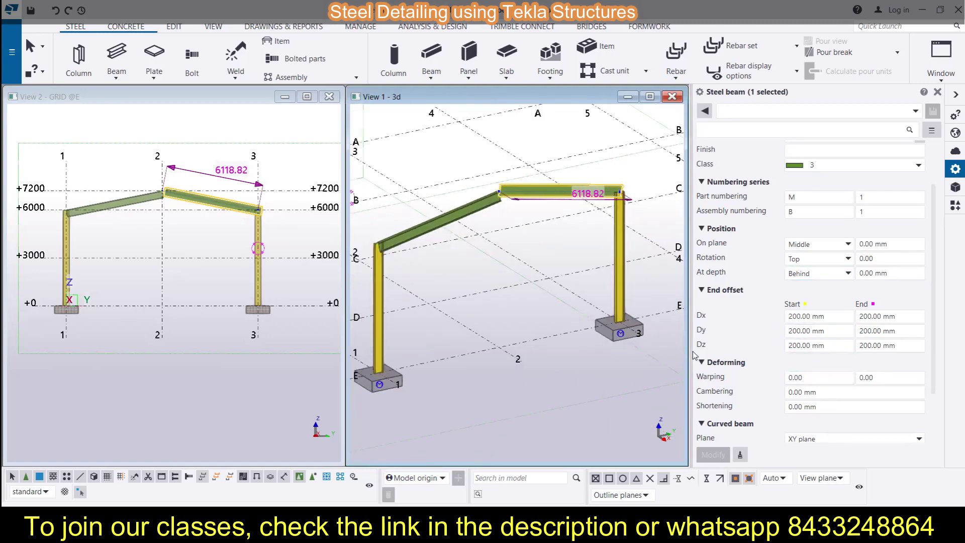
Step: Undo the end offset modifications with Ctrl+Z so Dx, Dy and Dz read 0.00 mm
key(ctrl+z)
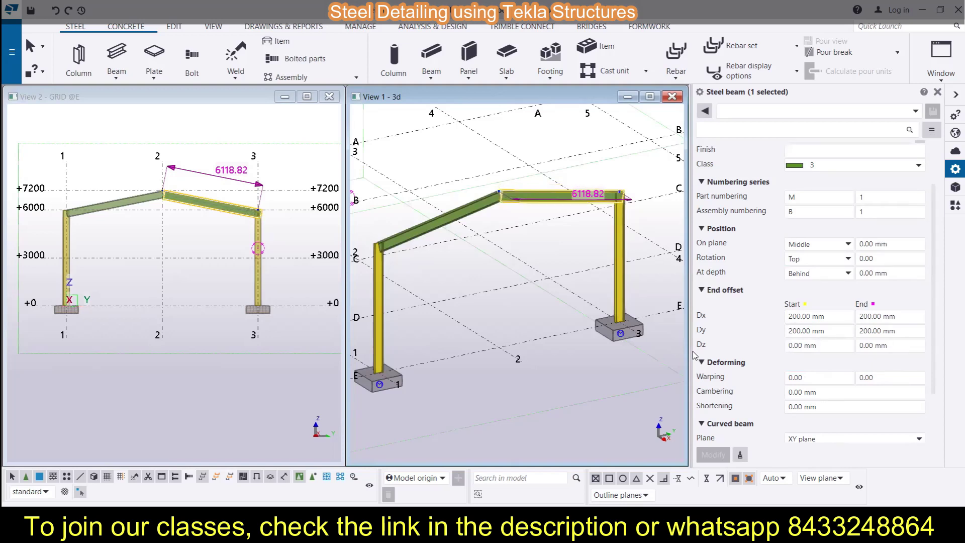
key(ctrl+z)
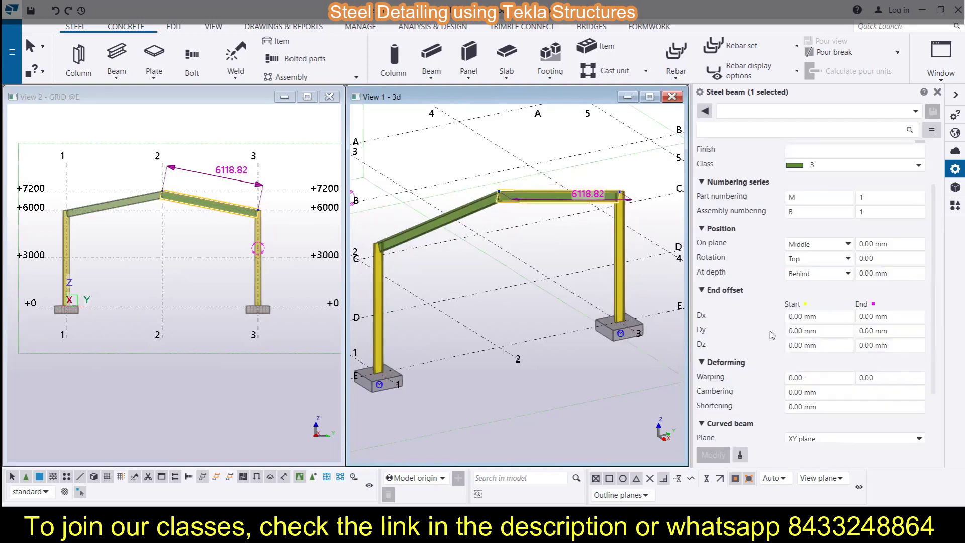
click(813, 345)
scroll(795, 301, down, 2)
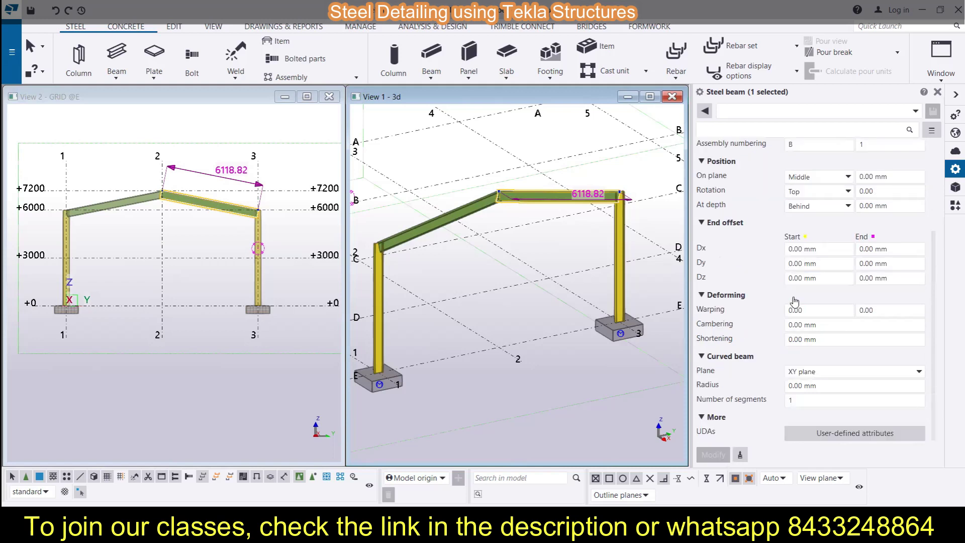